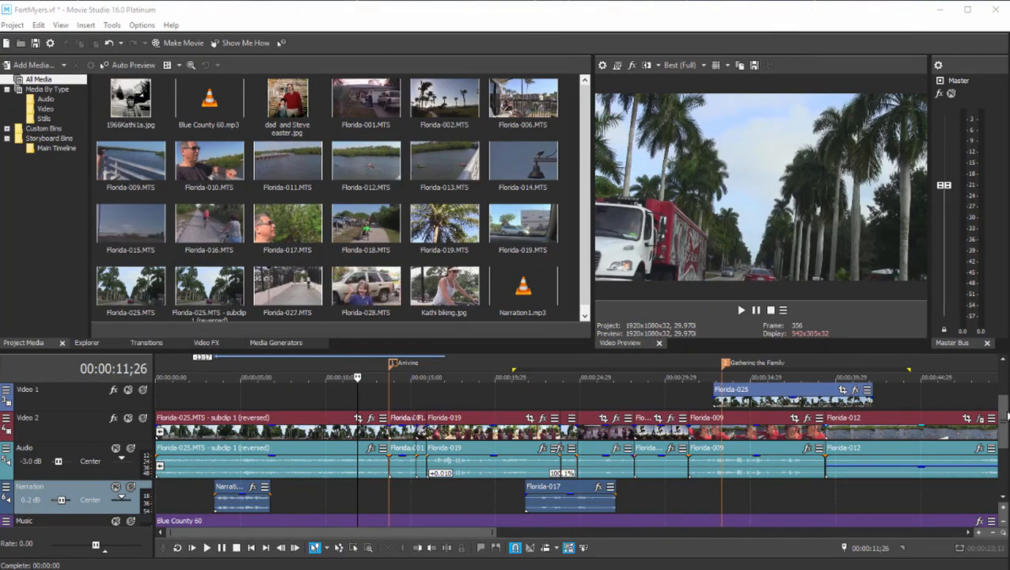
# - Look through the available media generators, including Color Gradient, Noise Texture, Solid Color and Test Pattern
pyautogui.scroll(2, 1004, 410)
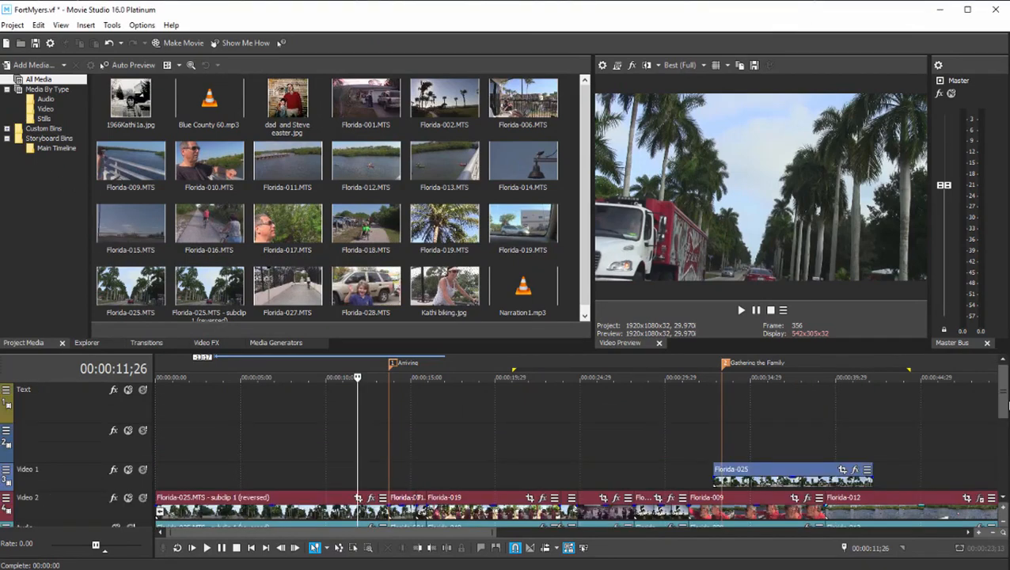
pyautogui.scroll(-1, 1006, 405)
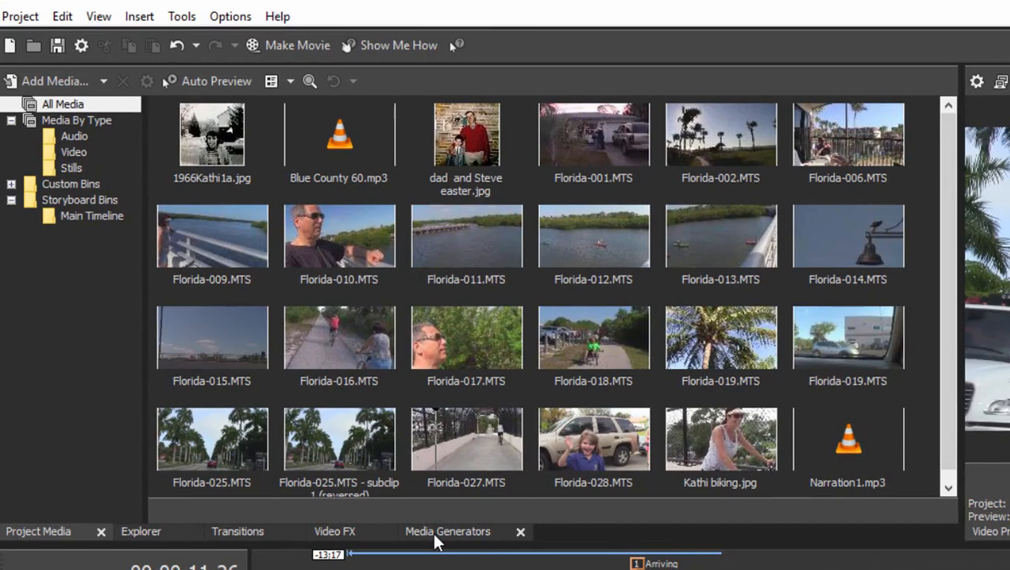
pyautogui.click(432, 531)
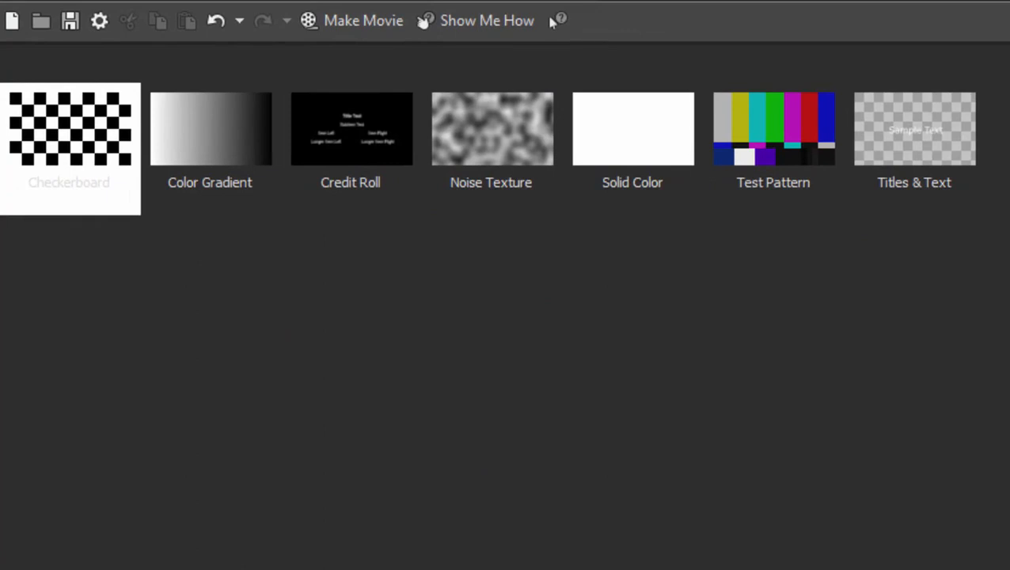
pyautogui.click(190, 134)
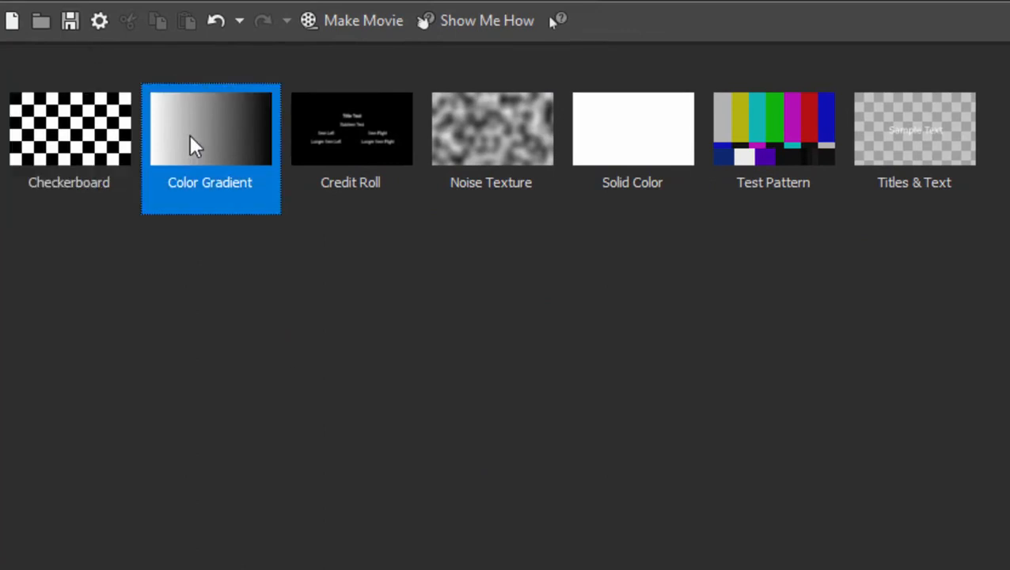
pyautogui.click(505, 124)
pyautogui.click(674, 124)
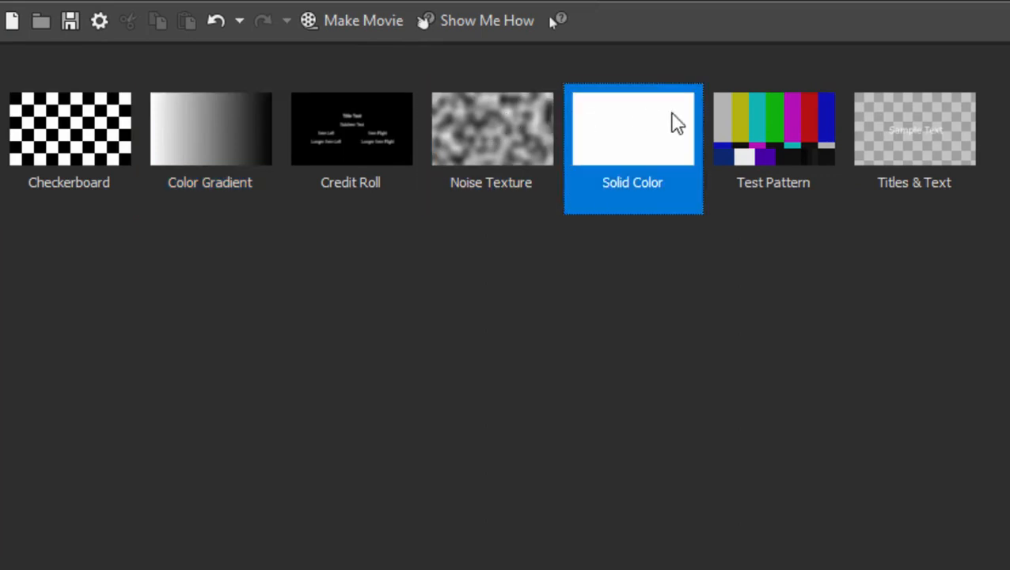
pyautogui.click(744, 111)
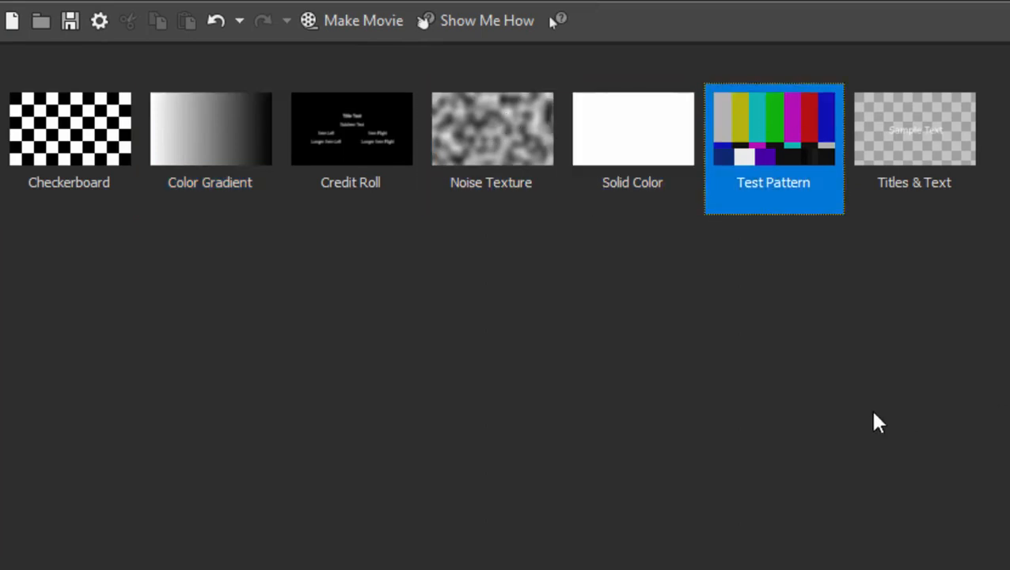
# - Add a Titles & Text clip to the Video 1 track near the start of the timeline
pyautogui.click(931, 270)
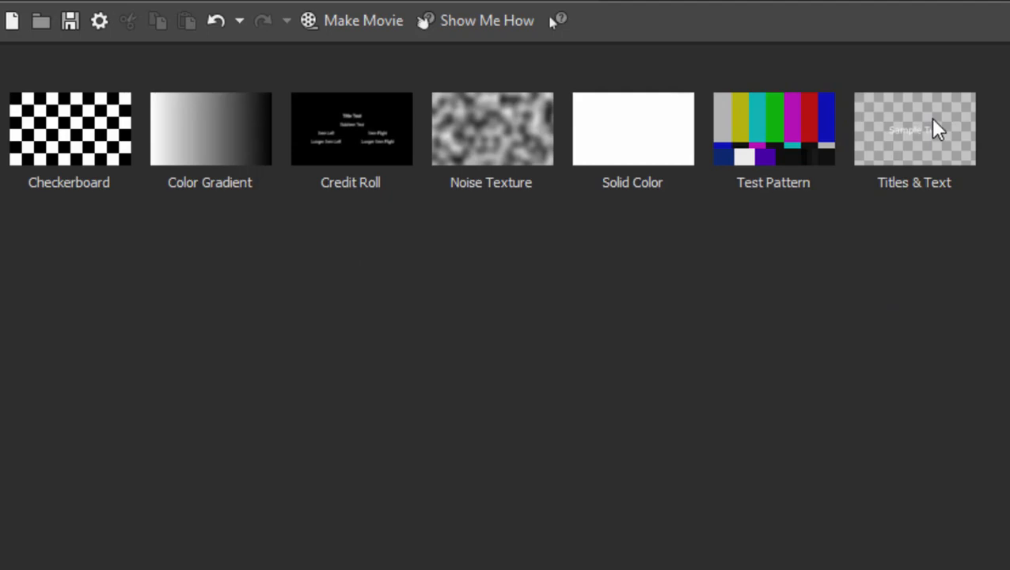
pyautogui.moveTo(933, 129); pyautogui.dragTo(199, 490)
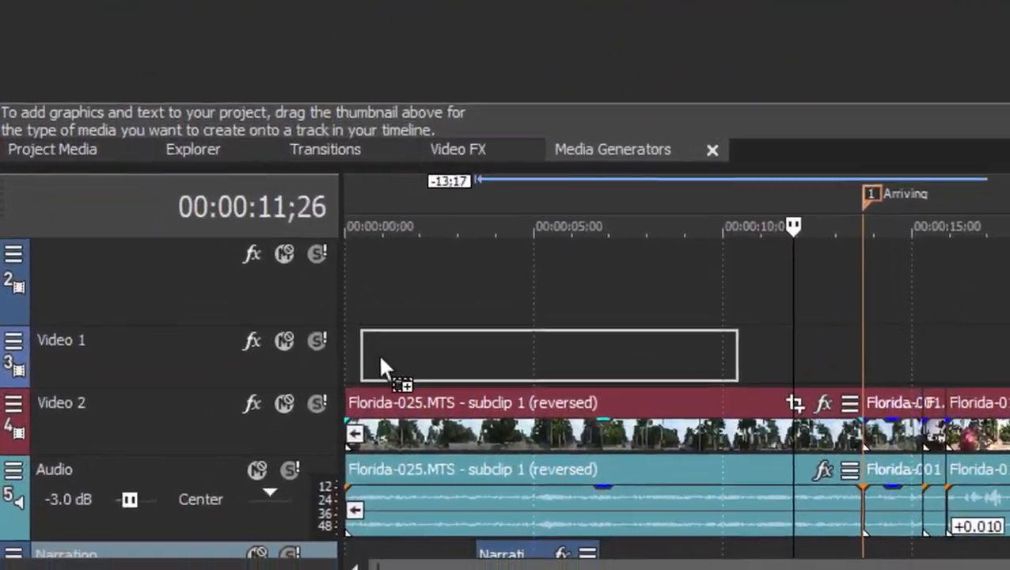
pyautogui.moveTo(381, 359); pyautogui.dragTo(398, 361)
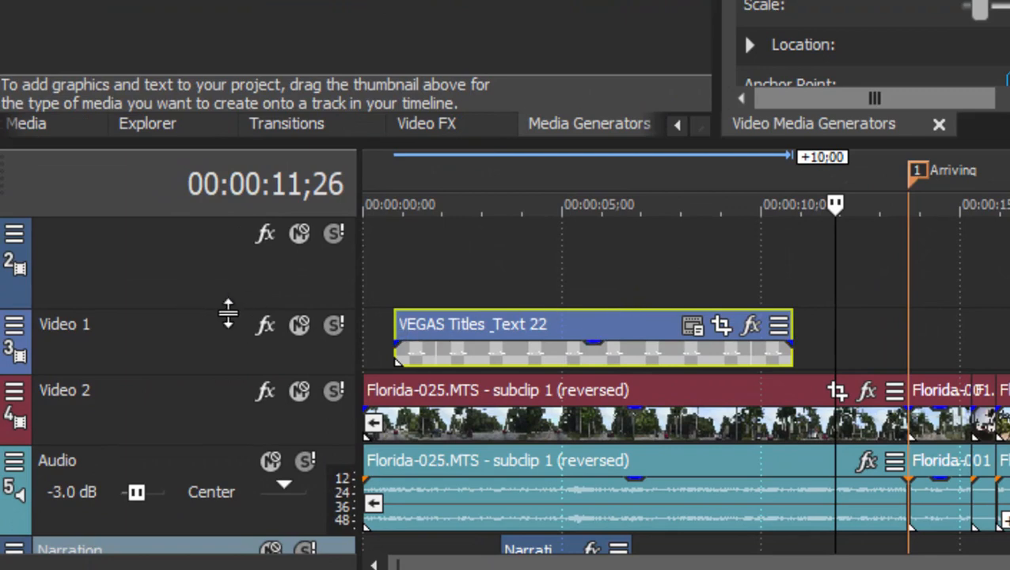
# - Increase the height of the Video 1 track and move the playhead over the title clip to preview it
pyautogui.moveTo(228, 313); pyautogui.dragTo(224, 286)
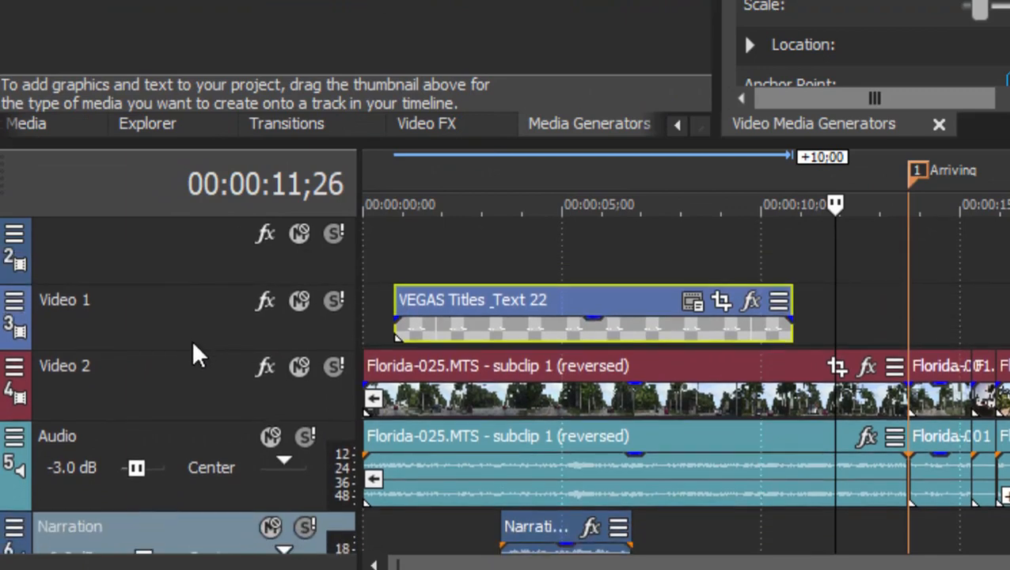
pyautogui.moveTo(200, 349); pyautogui.dragTo(198, 393)
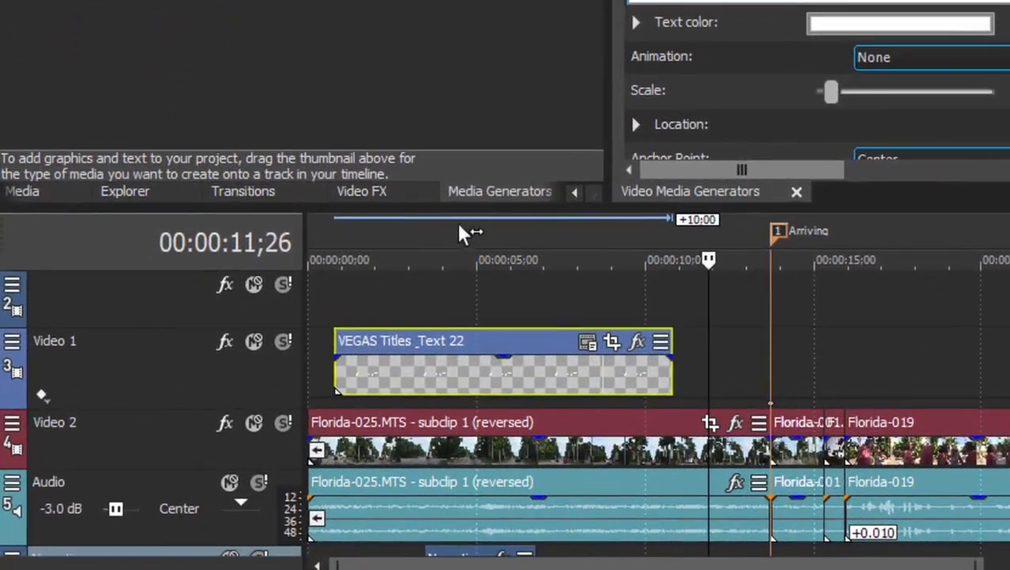
pyautogui.click(459, 230)
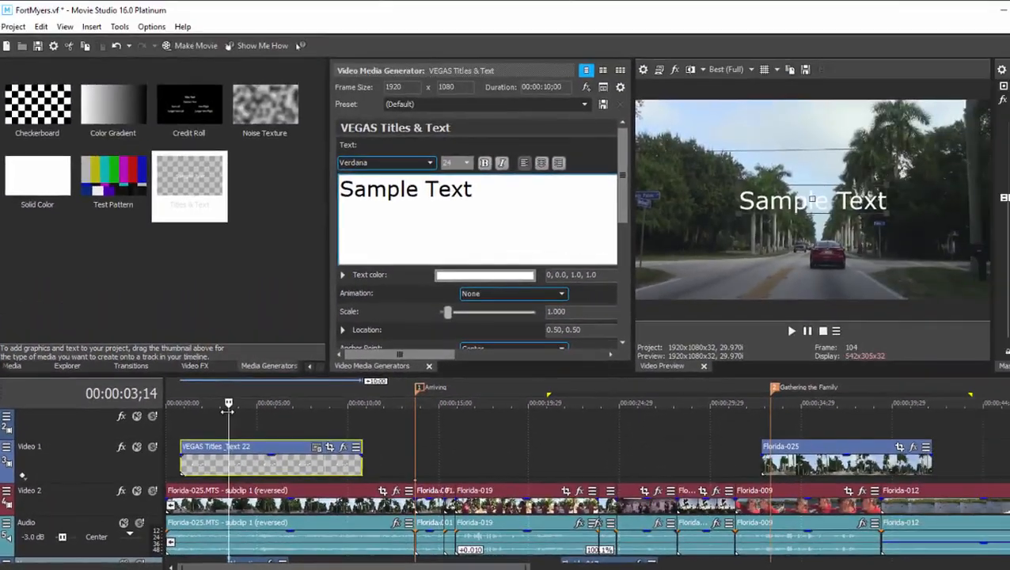
pyautogui.moveTo(224, 411); pyautogui.dragTo(210, 417)
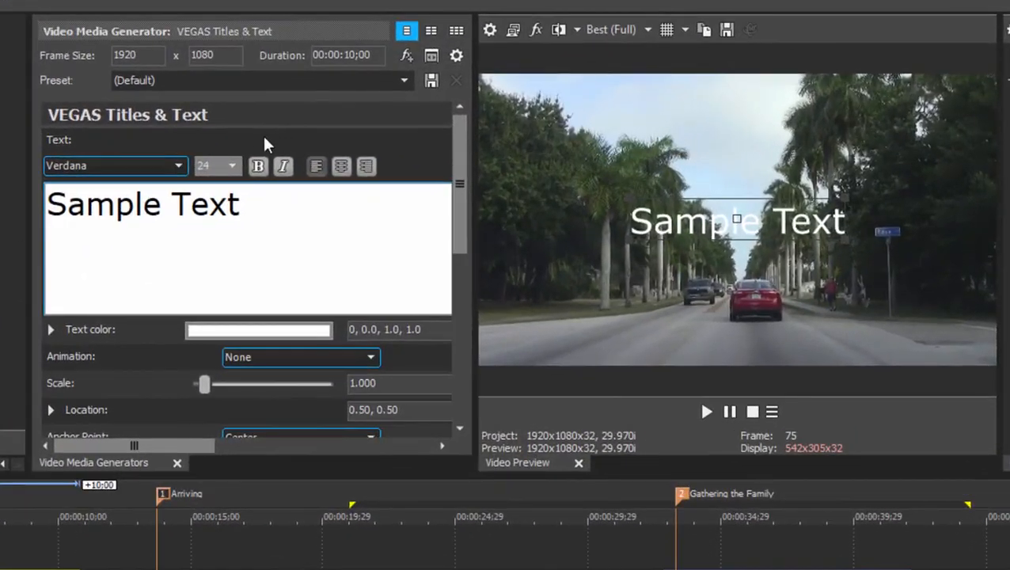
# - Try the Action Flip, Bounce and Coming at You presets on the title, scrubbing the timeline to preview the animation
pyautogui.click(404, 81)
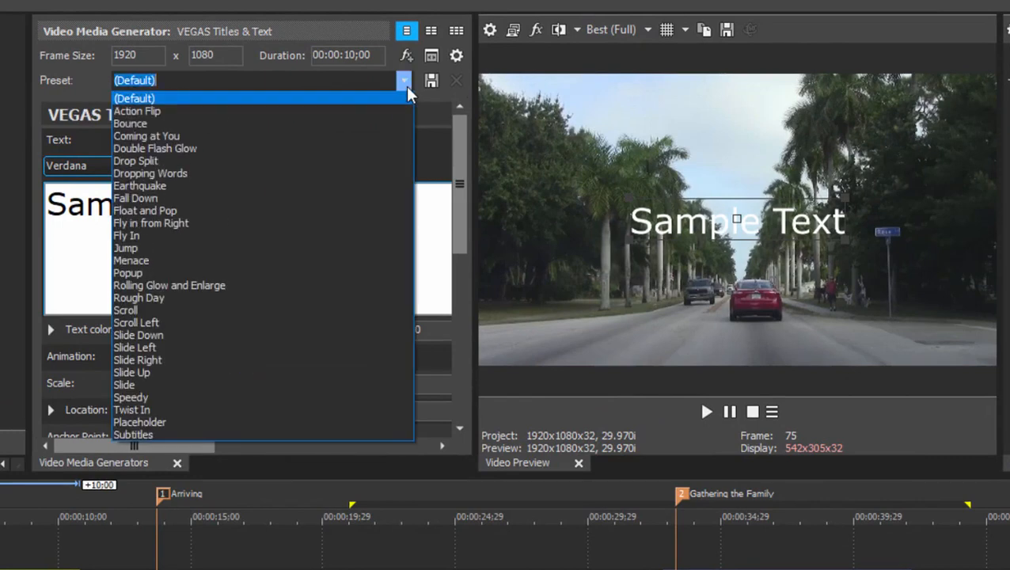
pyautogui.click(340, 112)
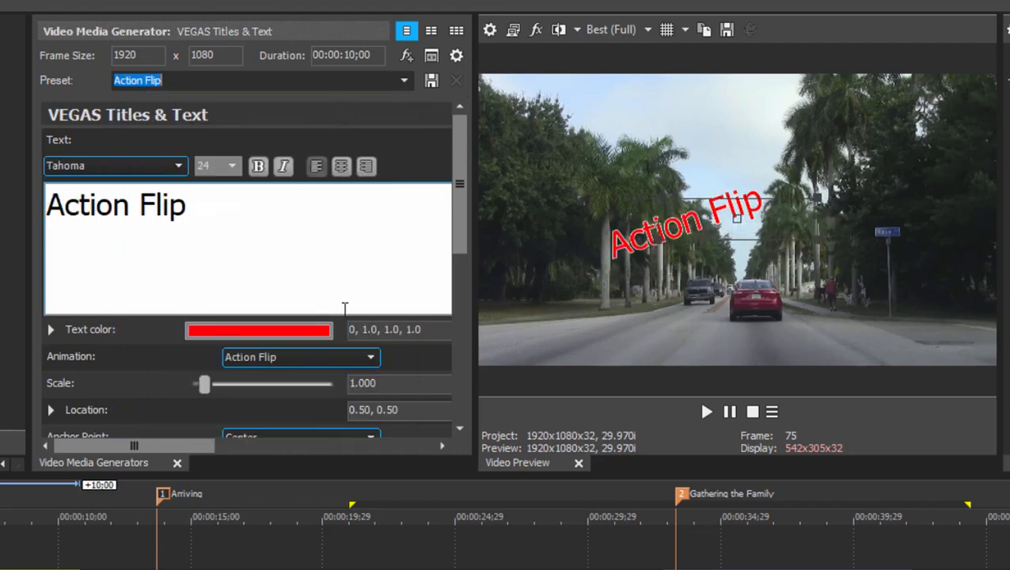
pyautogui.moveTo(0, 546); pyautogui.dragTo(25, 546)
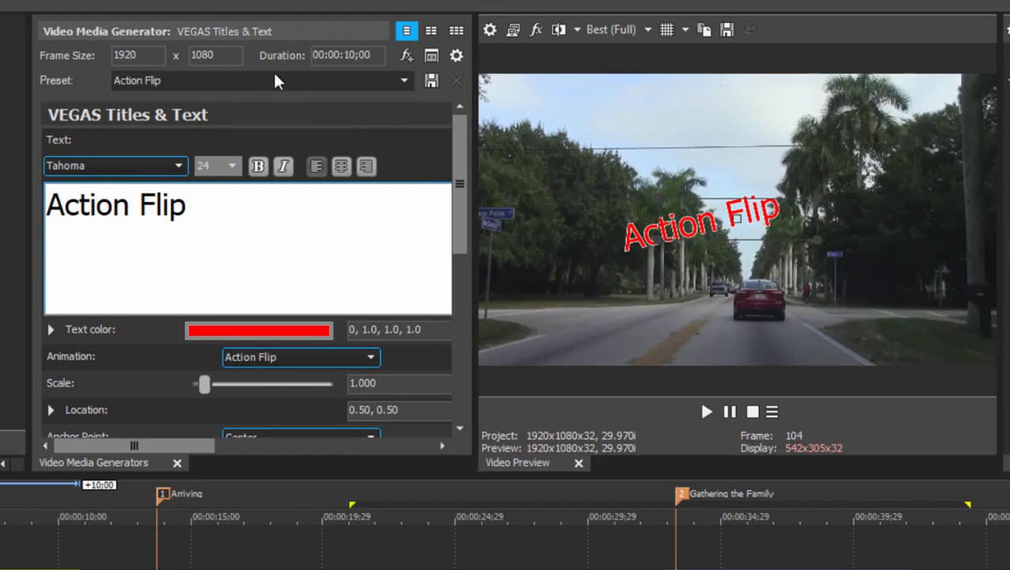
pyautogui.click(404, 80)
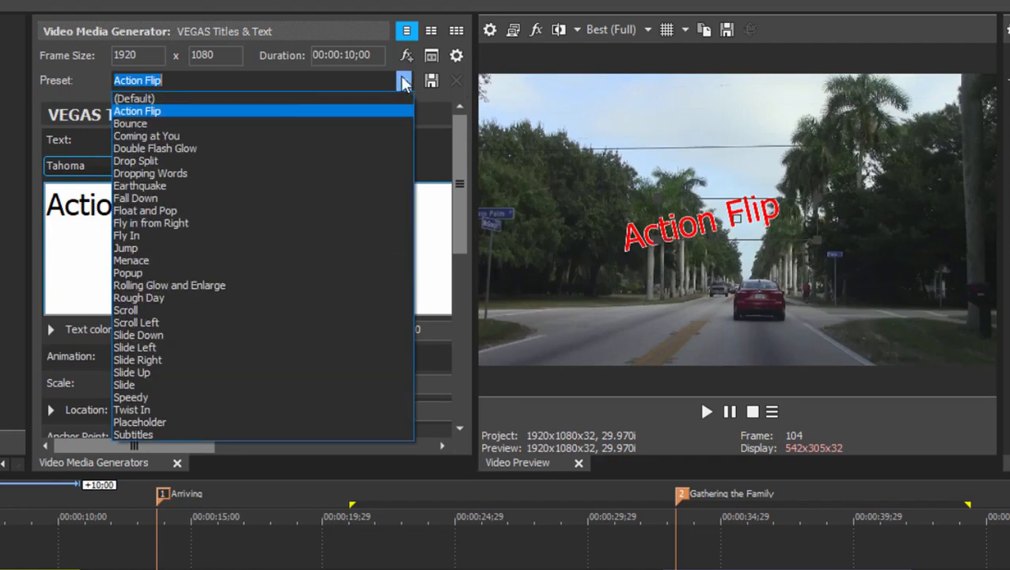
pyautogui.click(268, 124)
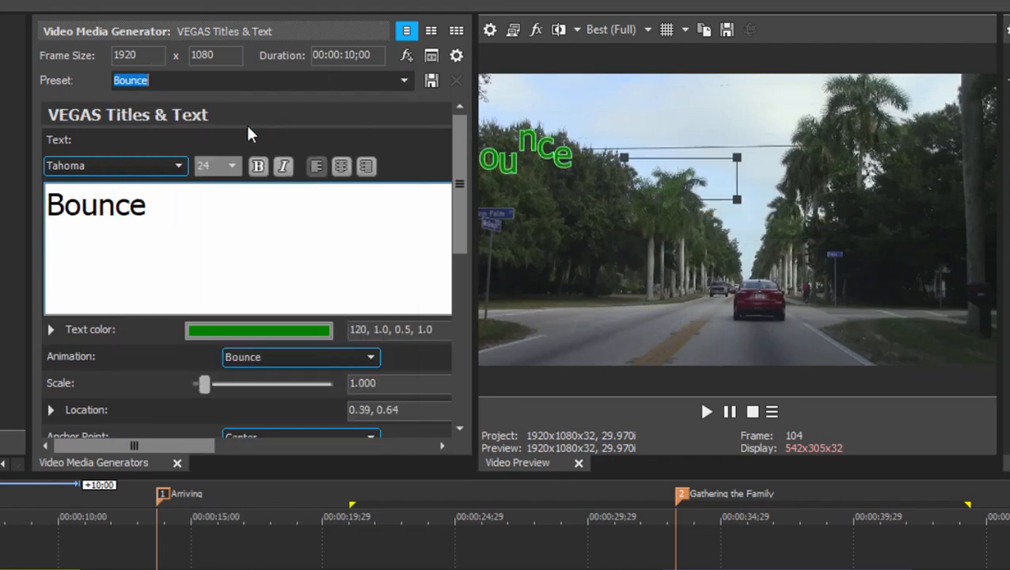
pyautogui.click(404, 82)
pyautogui.click(251, 139)
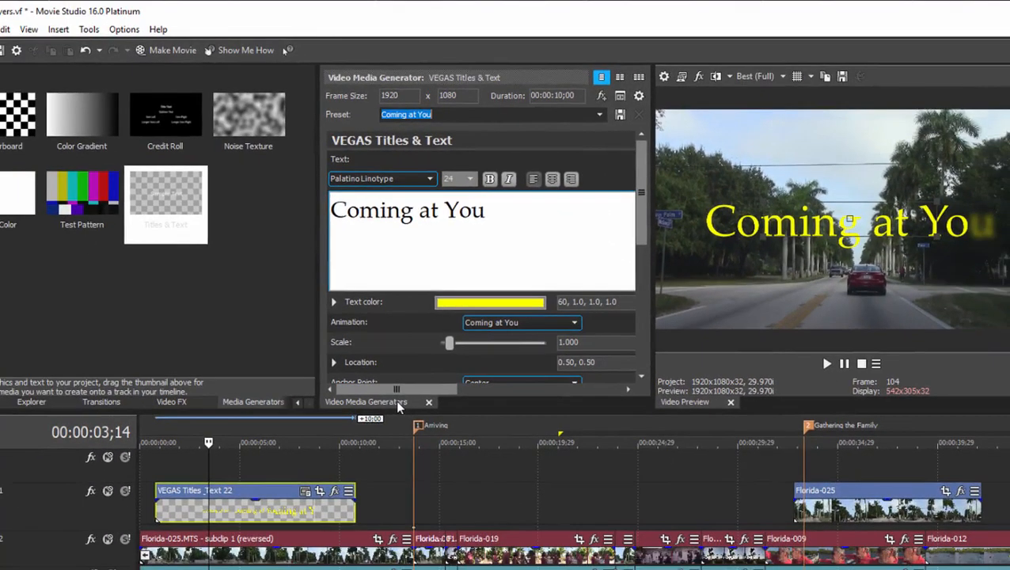
# - Undock the Video Media Generators window, enlarge it to show all its settings and place it beside the video preview
pyautogui.moveTo(399, 406); pyautogui.dragTo(323, 247)
pyautogui.moveTo(396, 474); pyautogui.dragTo(396, 567)
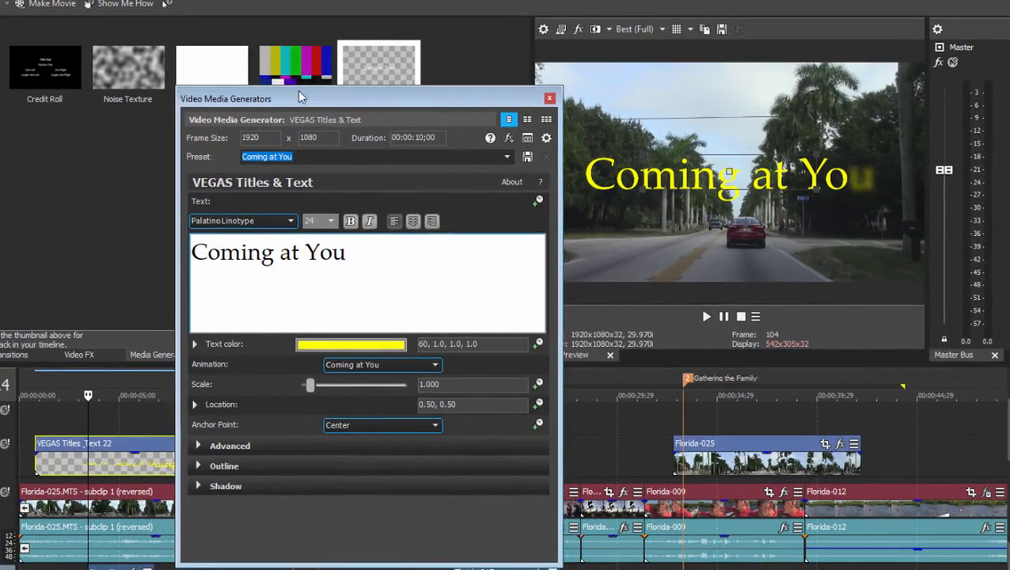
pyautogui.moveTo(361, 117); pyautogui.dragTo(344, 53)
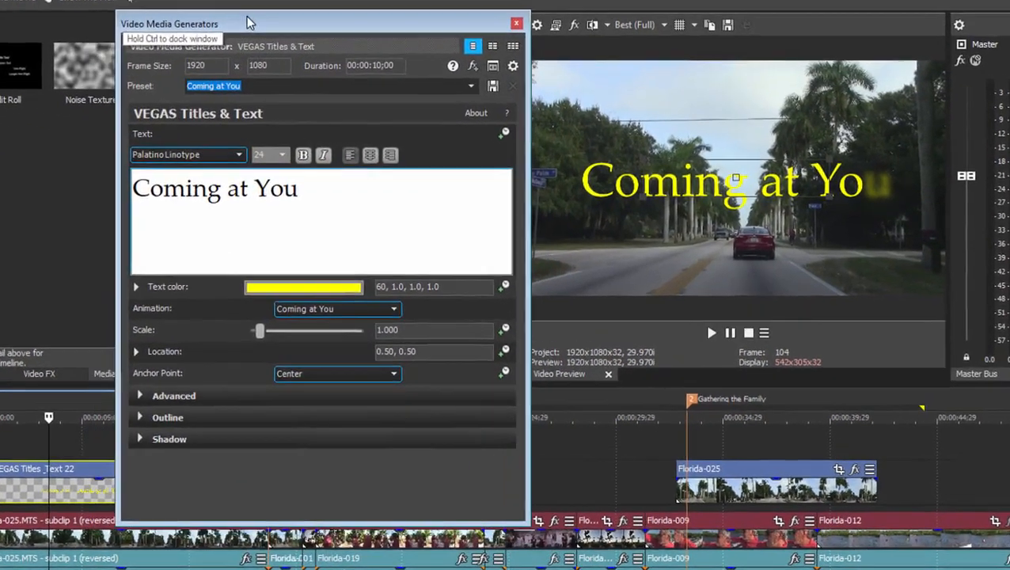
pyautogui.moveTo(250, 23); pyautogui.dragTo(247, 25)
# - Try the Slide Up preset on the title
pyautogui.click(471, 85)
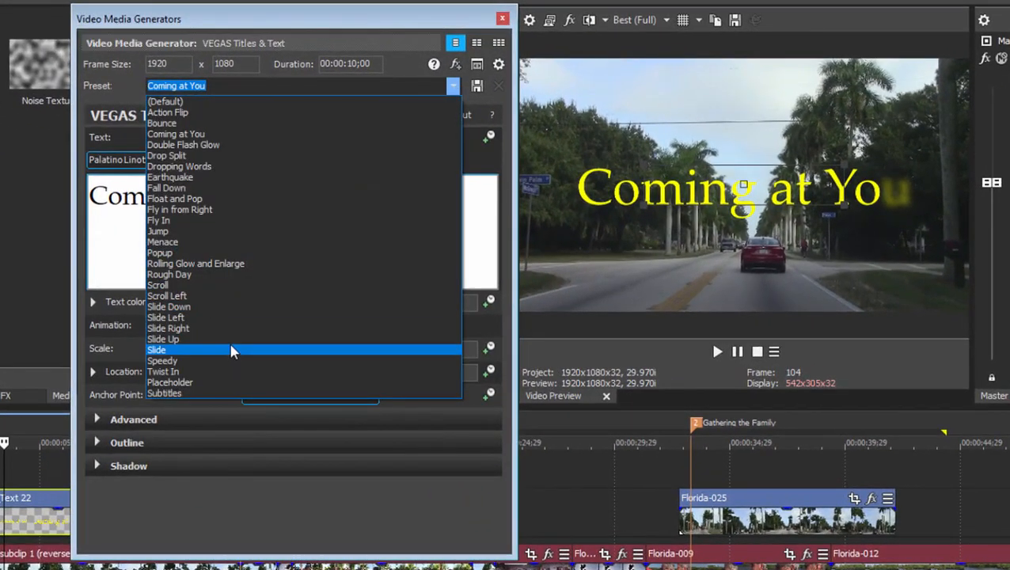
pyautogui.press('Up')
pyautogui.press('Return')
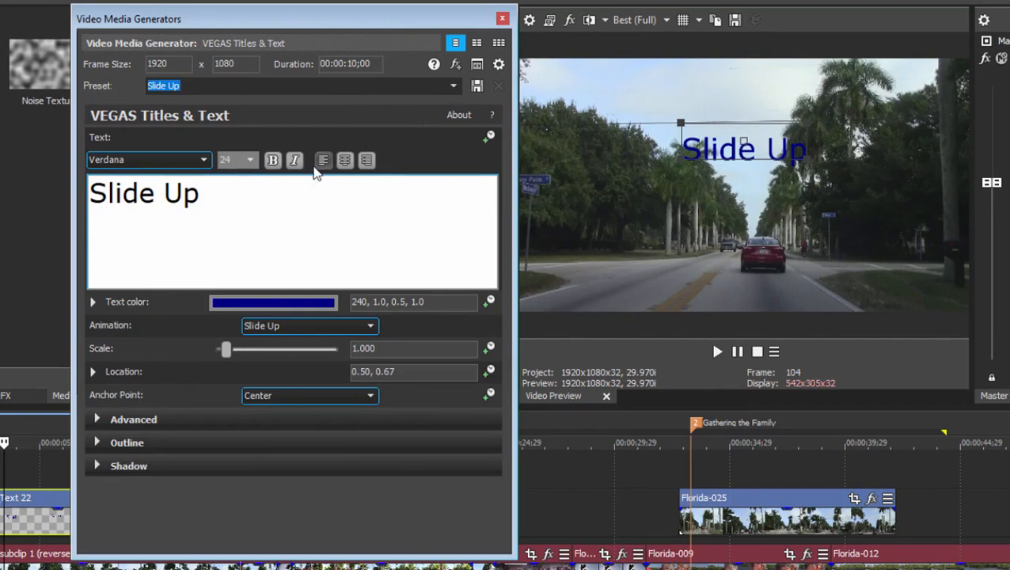
# - Switch the title to the Coming at You preset and replace its text with "Driving"
pyautogui.click(452, 87)
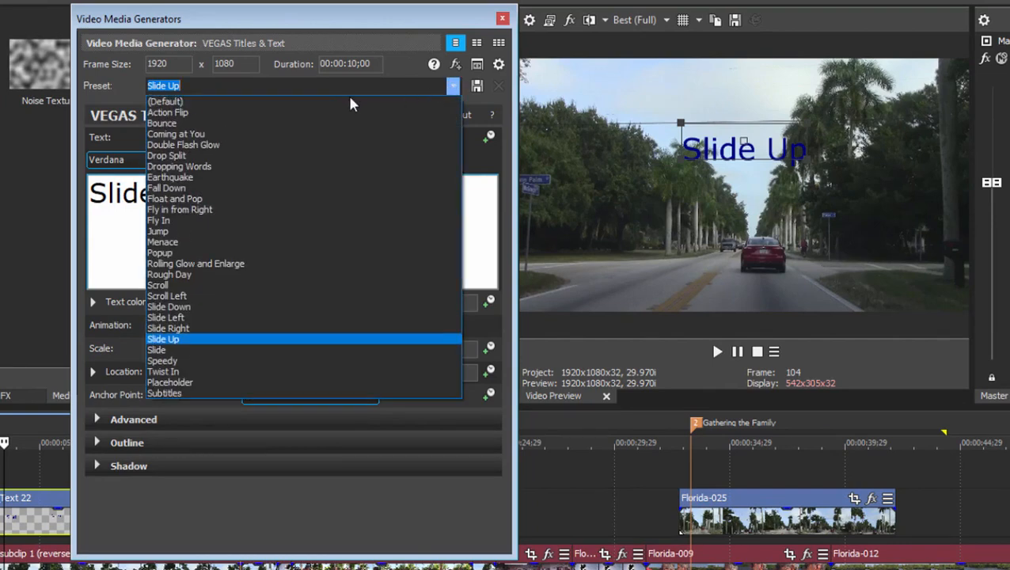
pyautogui.click(308, 135)
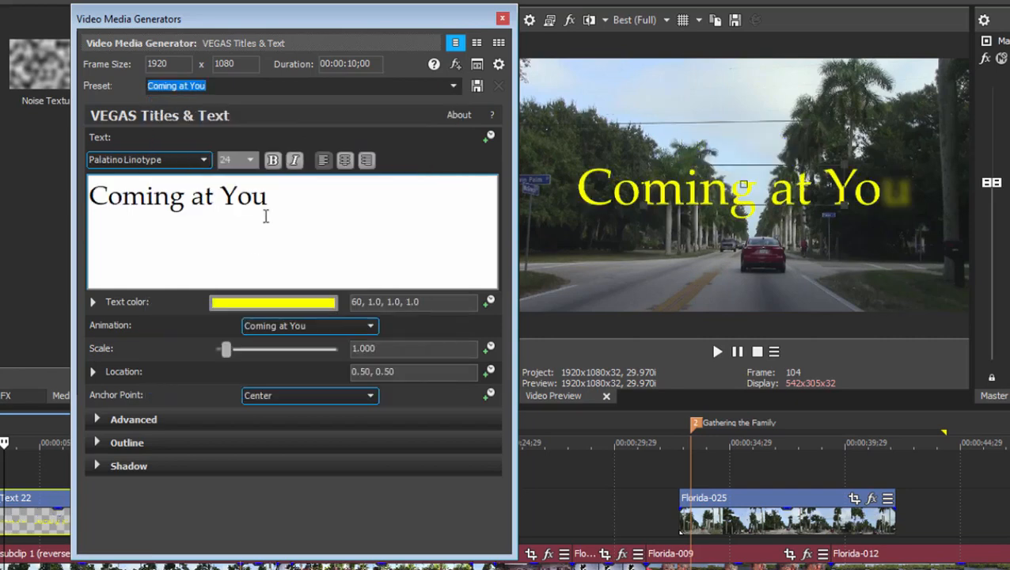
pyautogui.moveTo(280, 199); pyautogui.dragTo(88, 195)
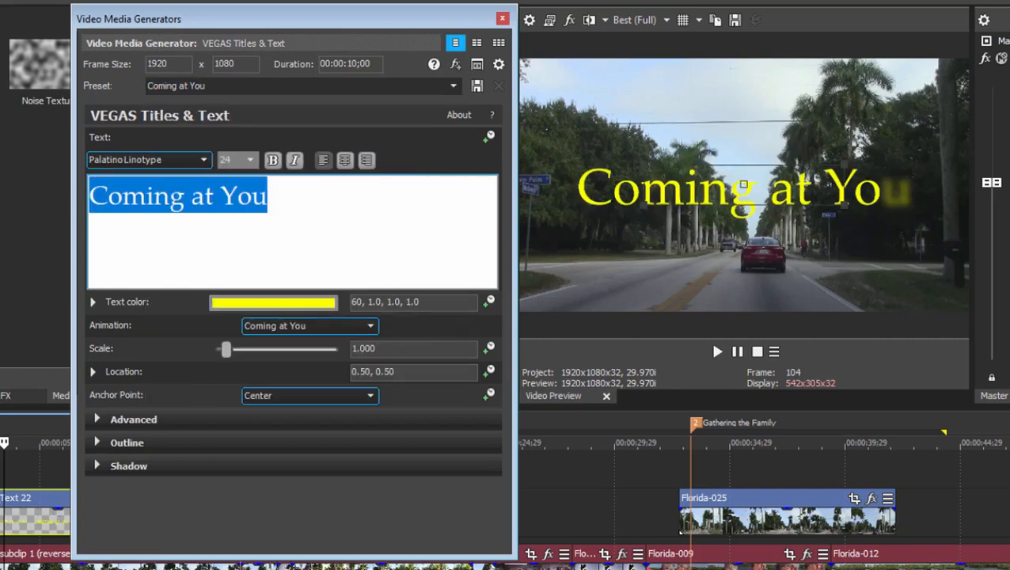
pyautogui.write('Driving')
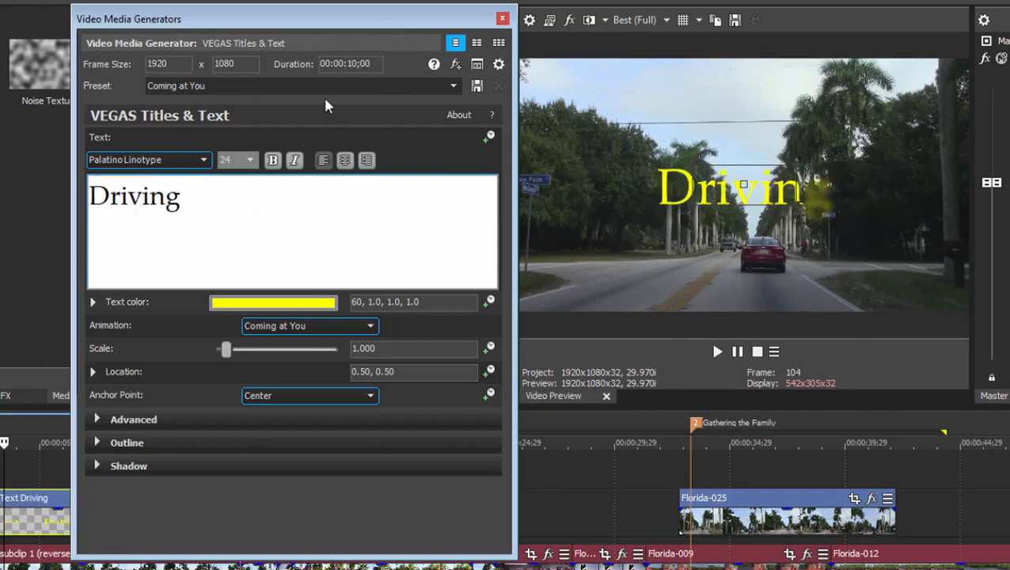
# - Try the Float and Pop, Rolling Glow and Enlarge, and Scroll Left presets on the title
pyautogui.click(453, 86)
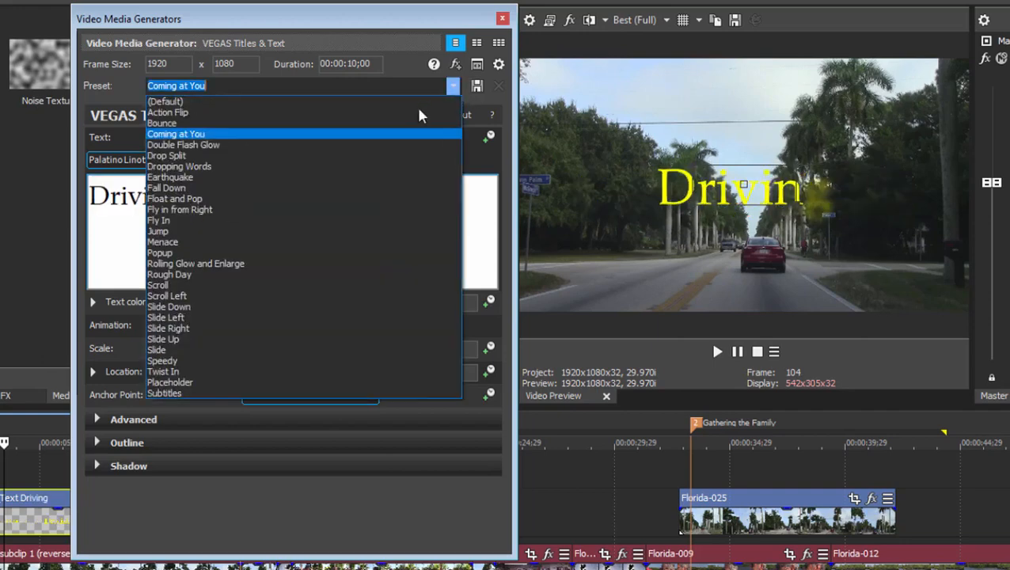
pyautogui.click(283, 201)
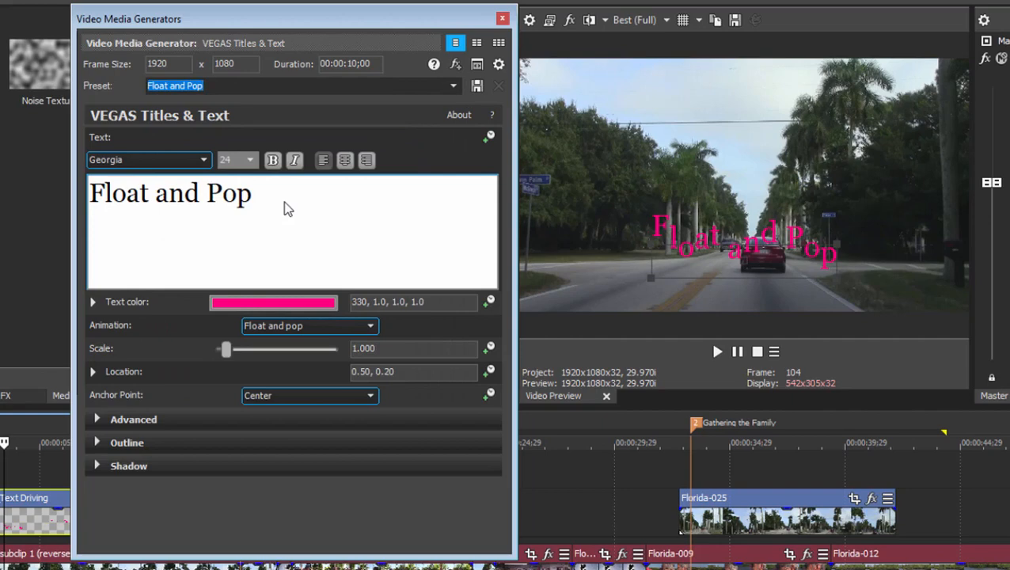
pyautogui.click(453, 86)
pyautogui.click(246, 267)
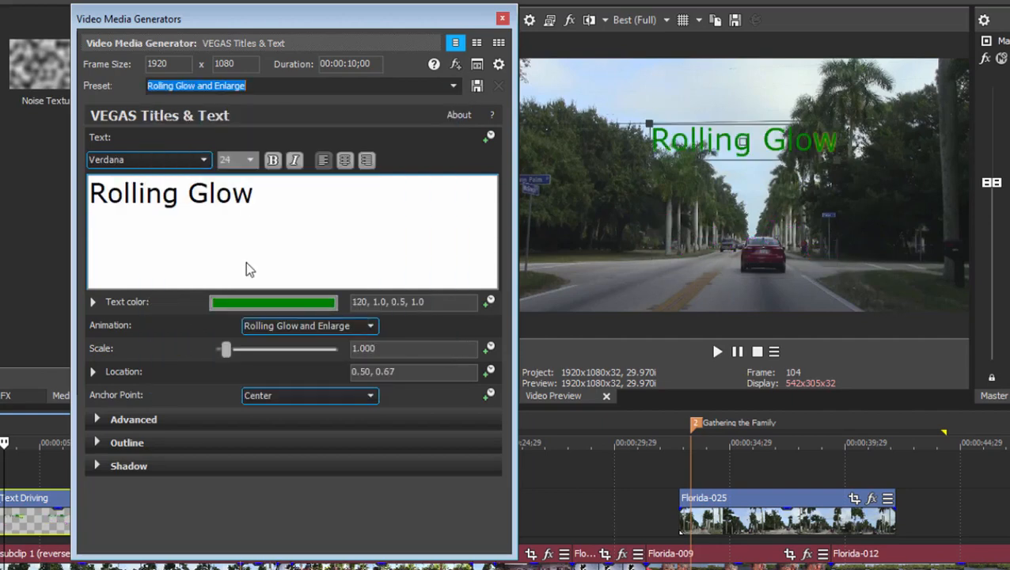
pyautogui.click(453, 85)
pyautogui.click(255, 297)
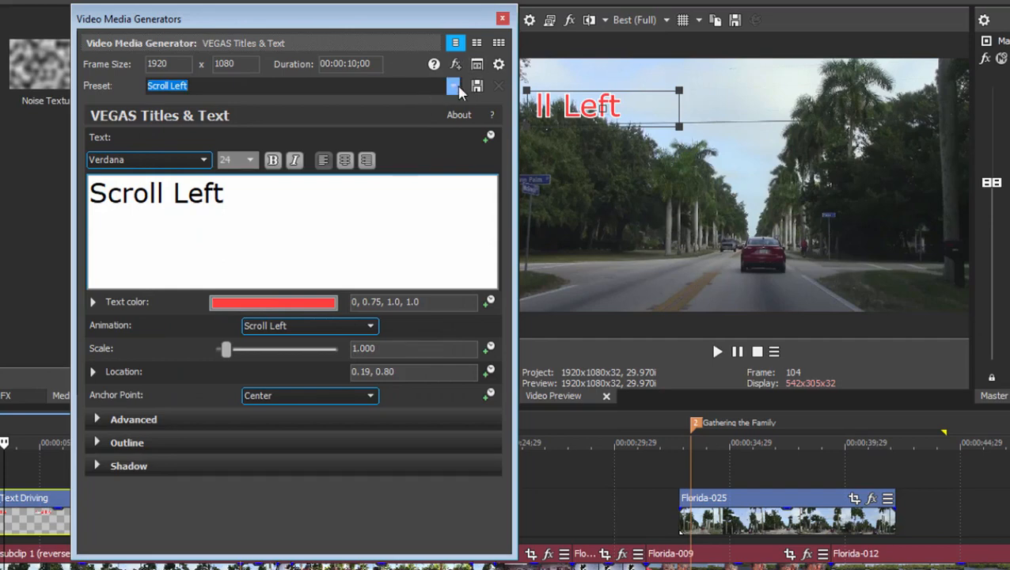
# - Apply the Coming at You preset to the title and replace its text with "Fort Myers"
pyautogui.click(453, 85)
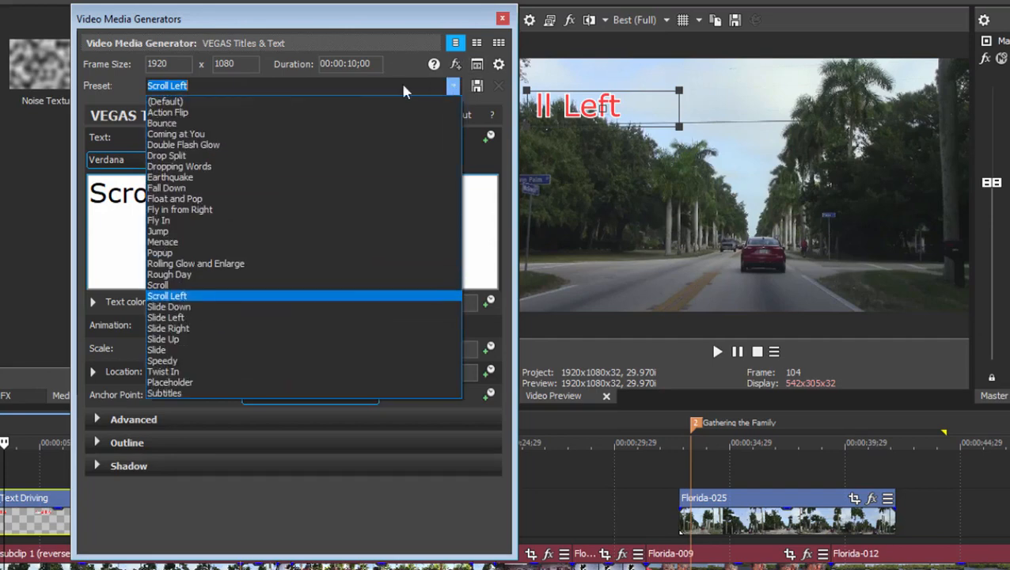
pyautogui.click(286, 136)
pyautogui.click(302, 203)
pyautogui.hotkey('ctrl', 'a')
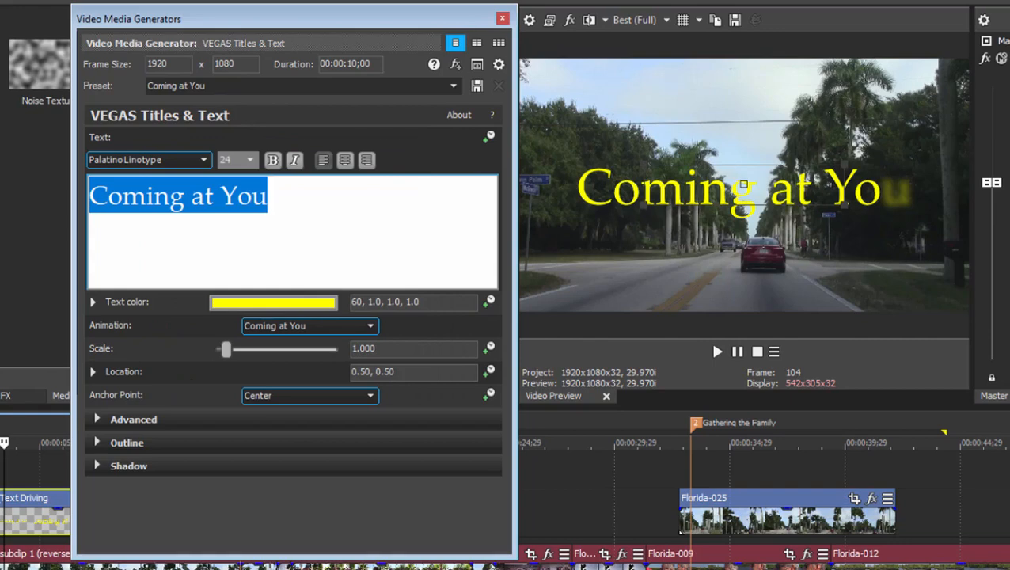
pyautogui.write('Fort Myers')
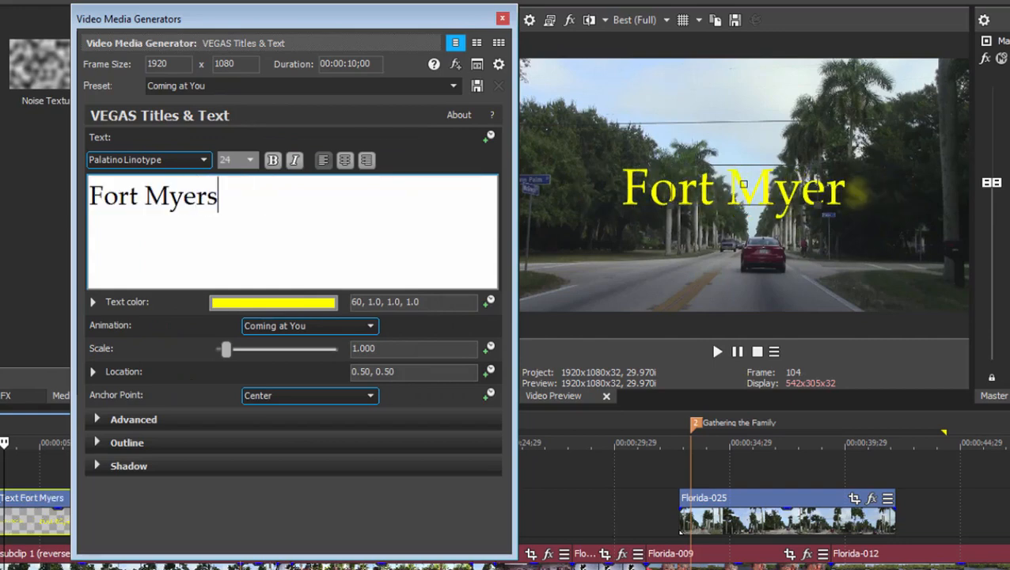
# - Select the "Fort Myers" text and look through the available fonts and animation styles without changing them
pyautogui.moveTo(230, 192); pyautogui.dragTo(46, 198)
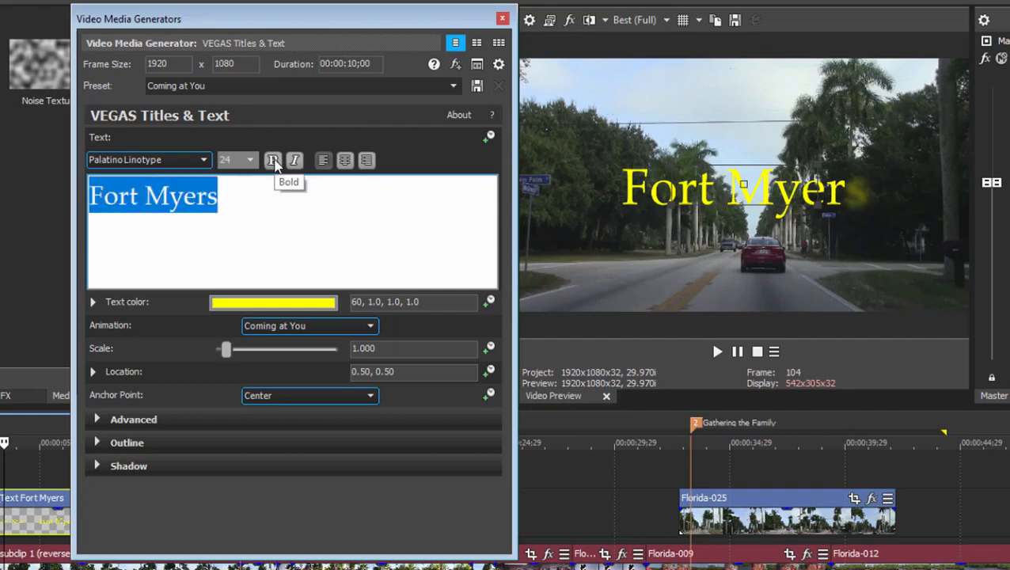
pyautogui.click(205, 161)
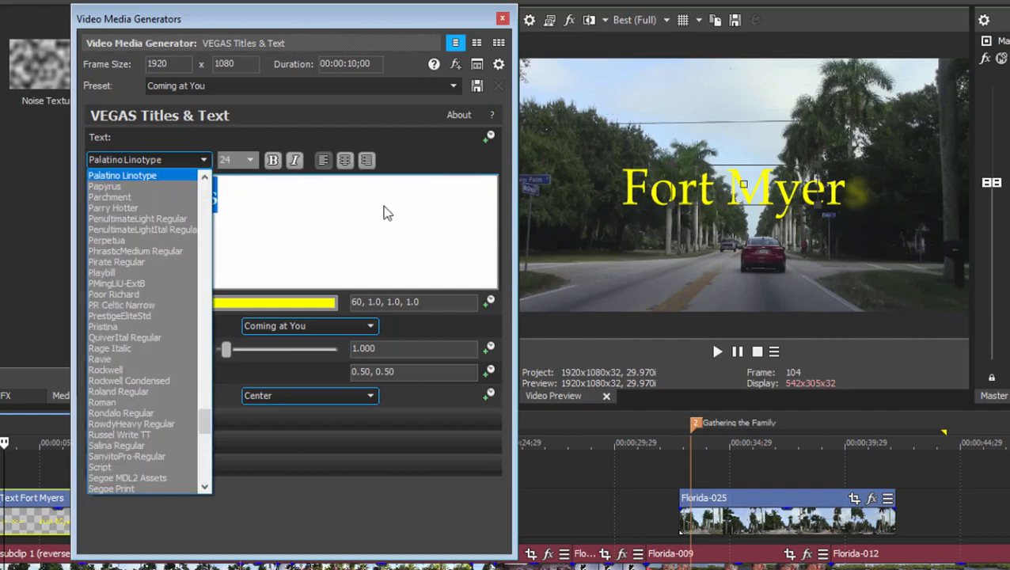
pyautogui.click(309, 133)
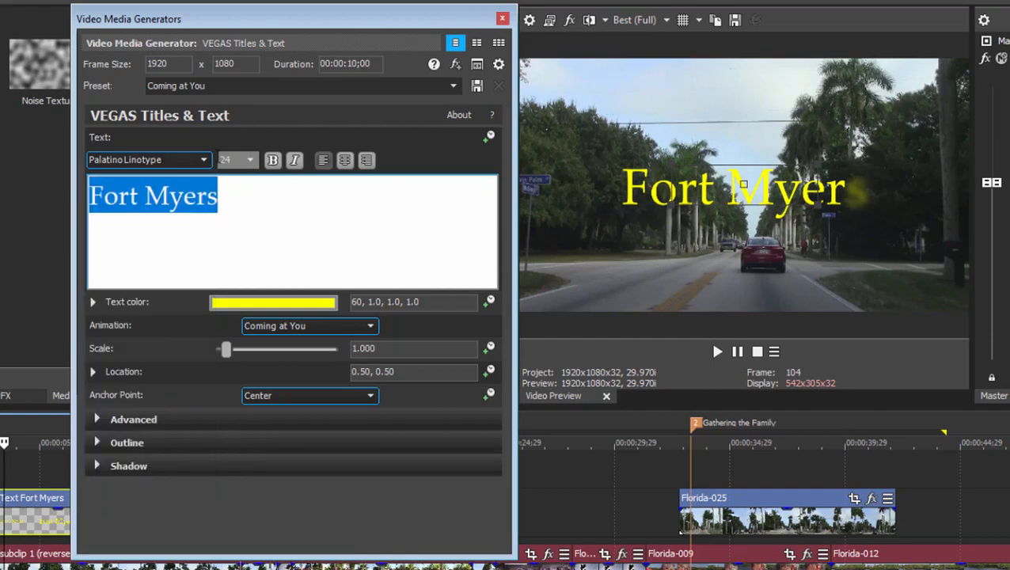
pyautogui.click(341, 328)
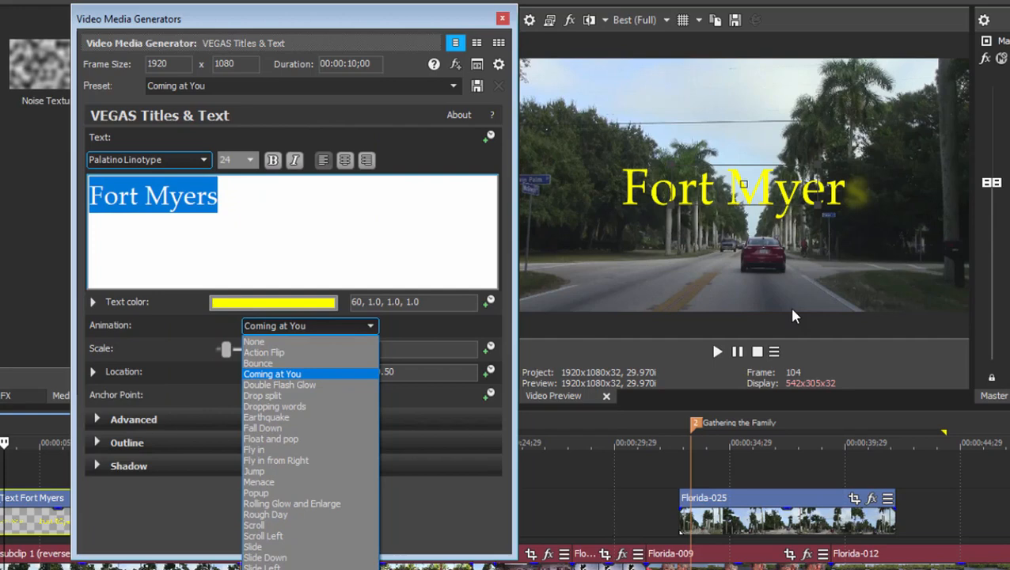
pyautogui.click(456, 323)
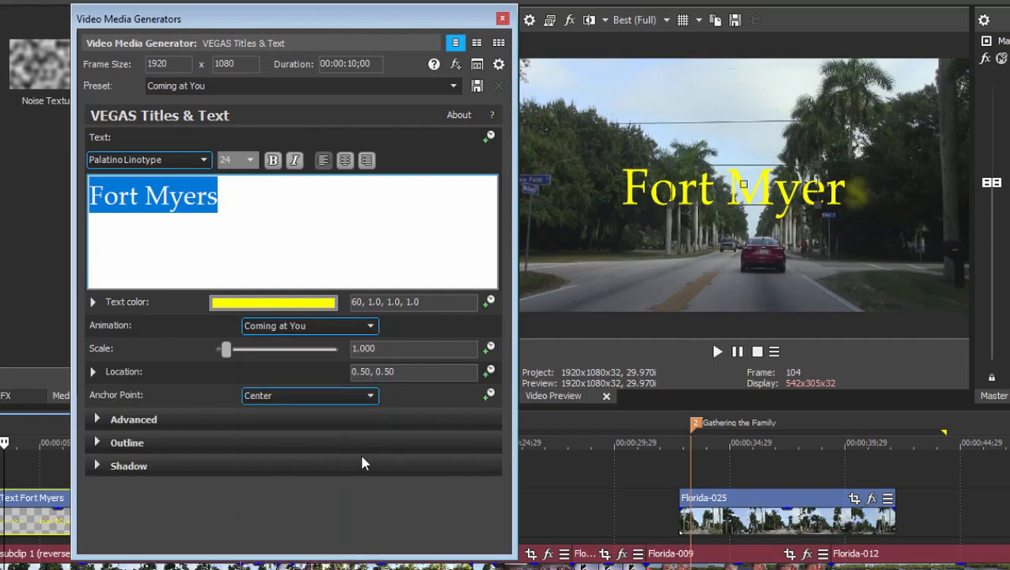
# - Close the title's generator settings and preview the title at 00:00:05;29 on the timeline
pyautogui.click(504, 19)
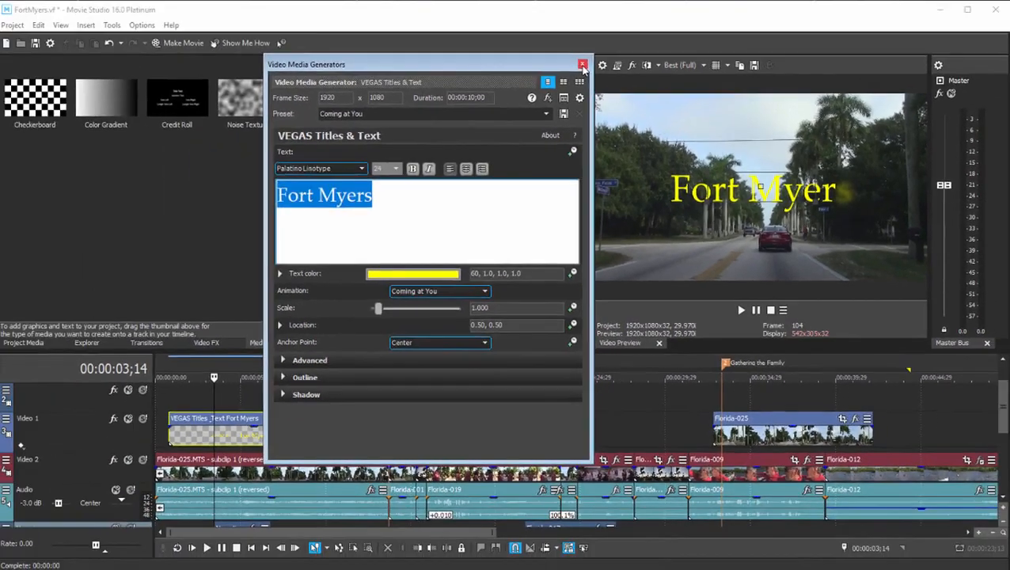
pyautogui.click(583, 64)
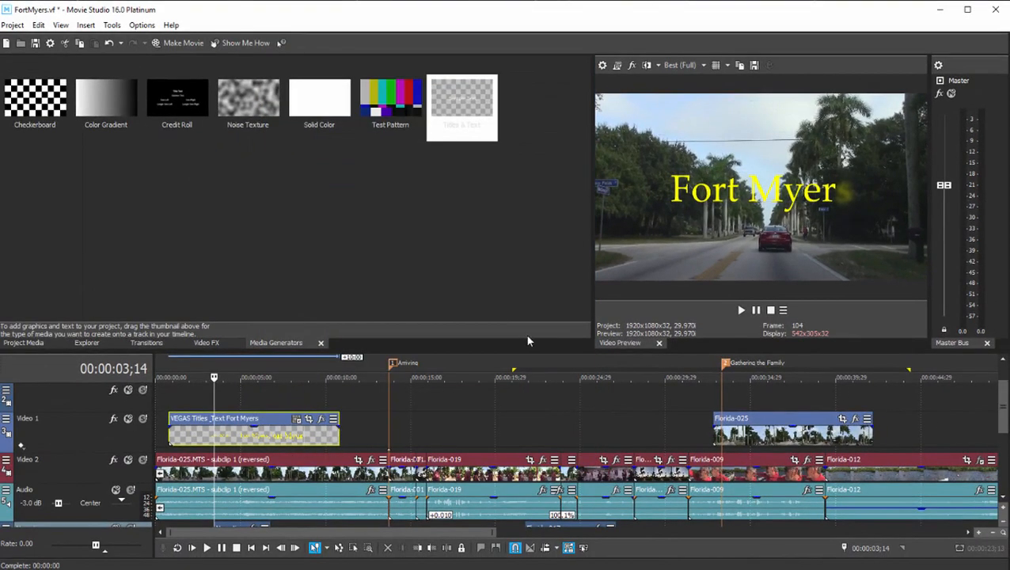
pyautogui.click(254, 378)
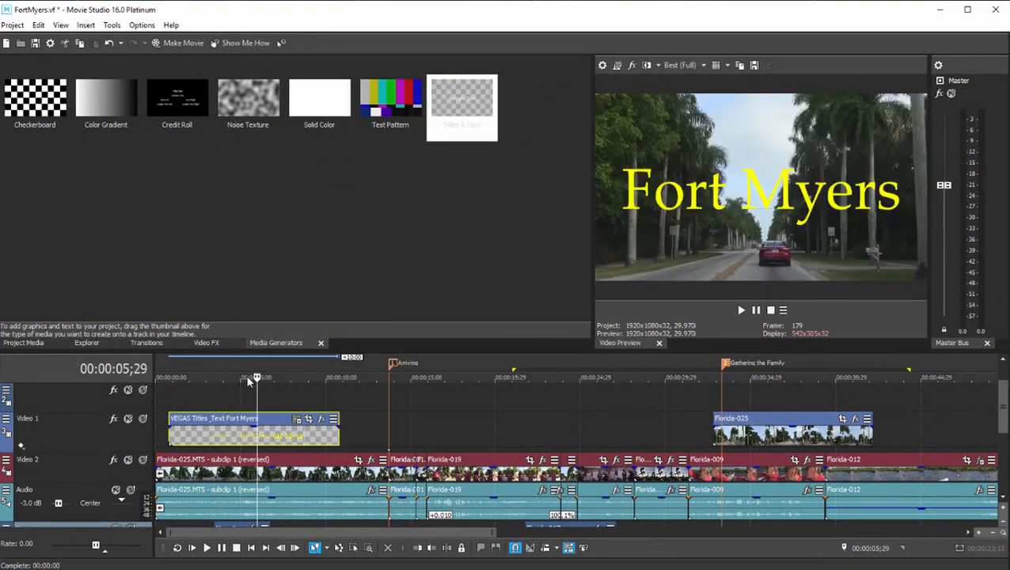
# - Add a Credit Roll after the last clip at the end of the project and scrub through its scrolling credits
pyautogui.press('End')
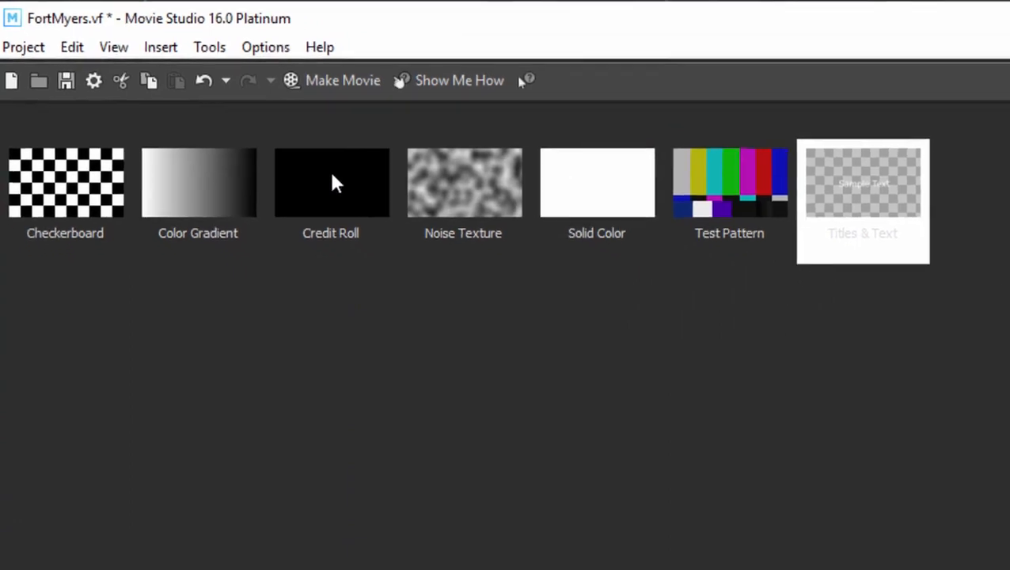
pyautogui.click(357, 190)
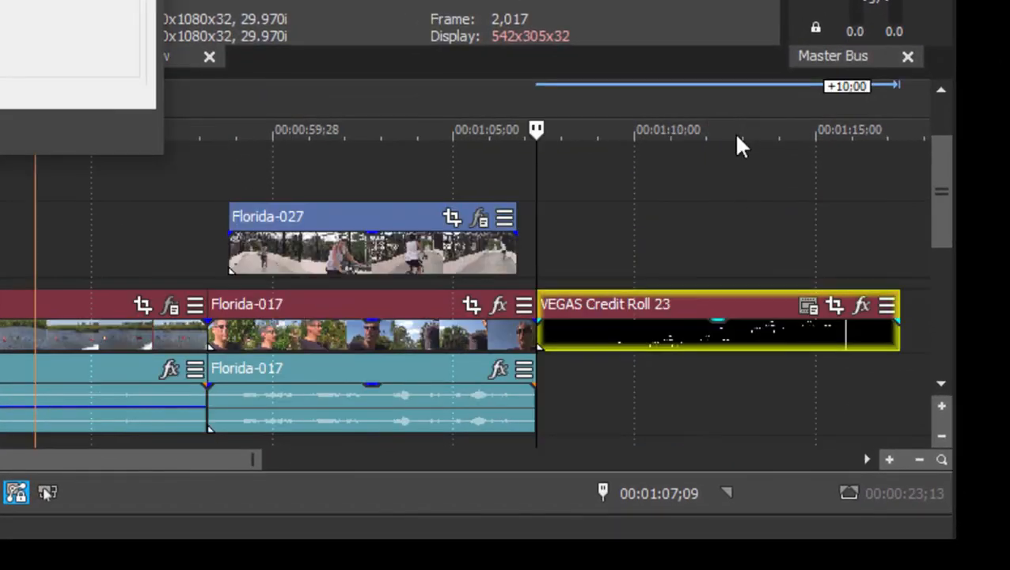
pyautogui.moveTo(538, 133); pyautogui.dragTo(580, 145)
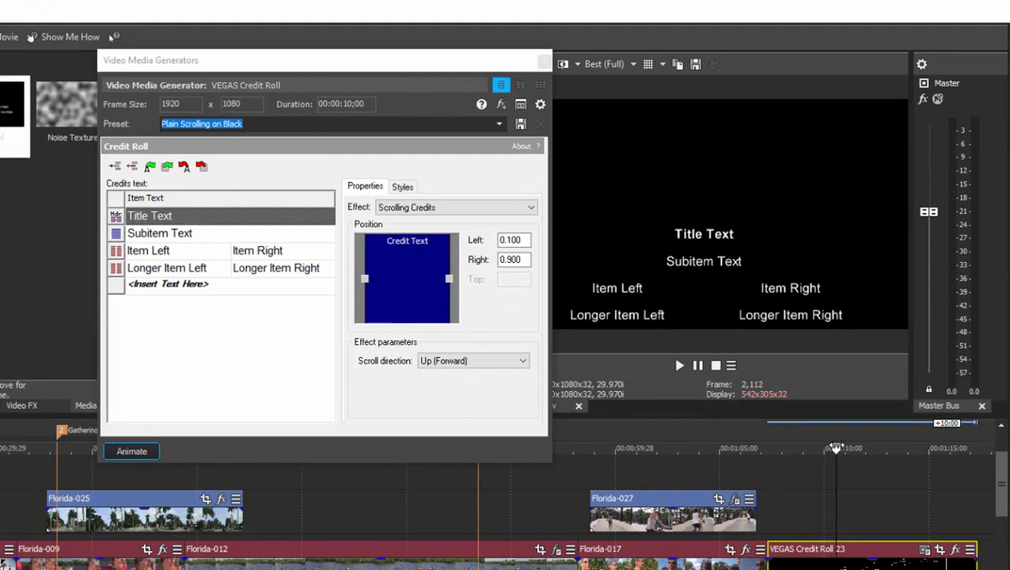
pyautogui.moveTo(871, 441); pyautogui.dragTo(792, 448)
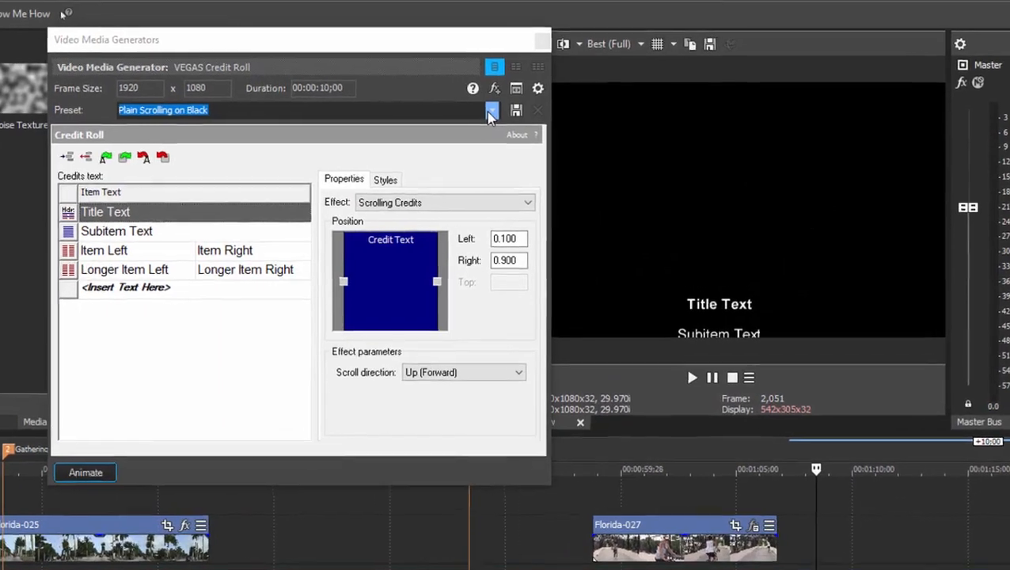
# - Review the Credit Roll presets and scrub further through the Plain Scrolling on Black credits
pyautogui.click(499, 123)
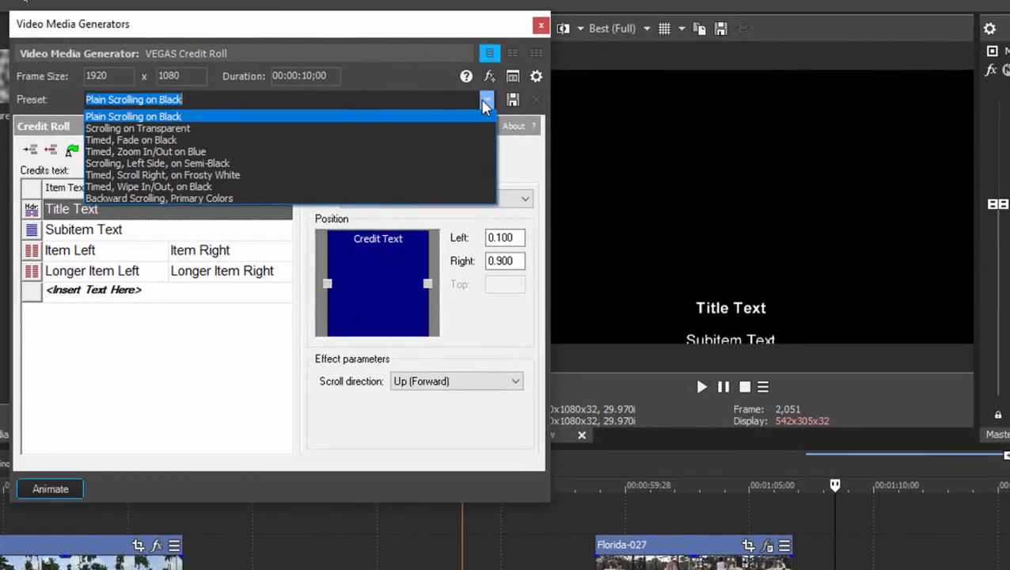
pyautogui.click(219, 347)
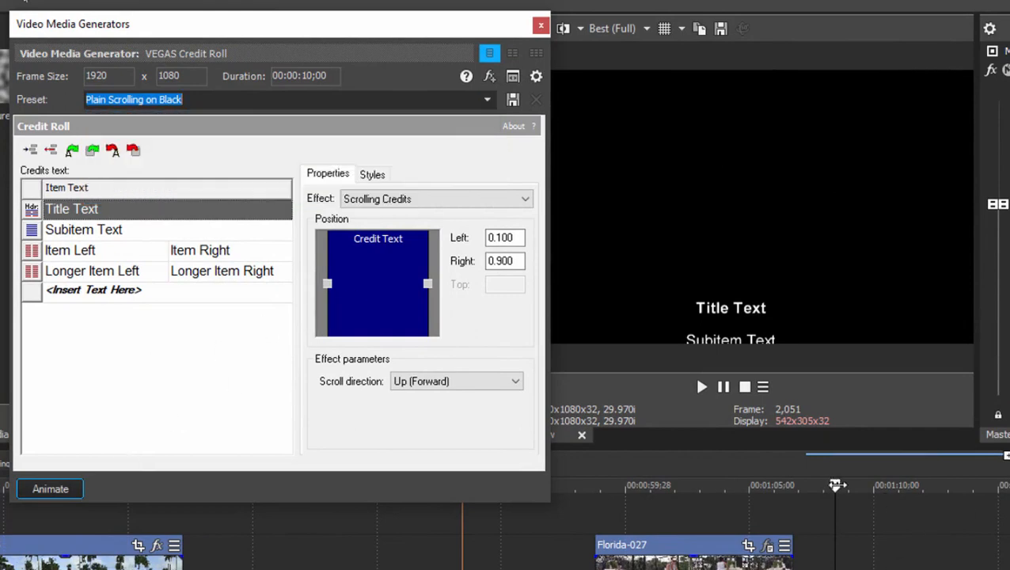
pyautogui.moveTo(837, 485); pyautogui.dragTo(915, 485)
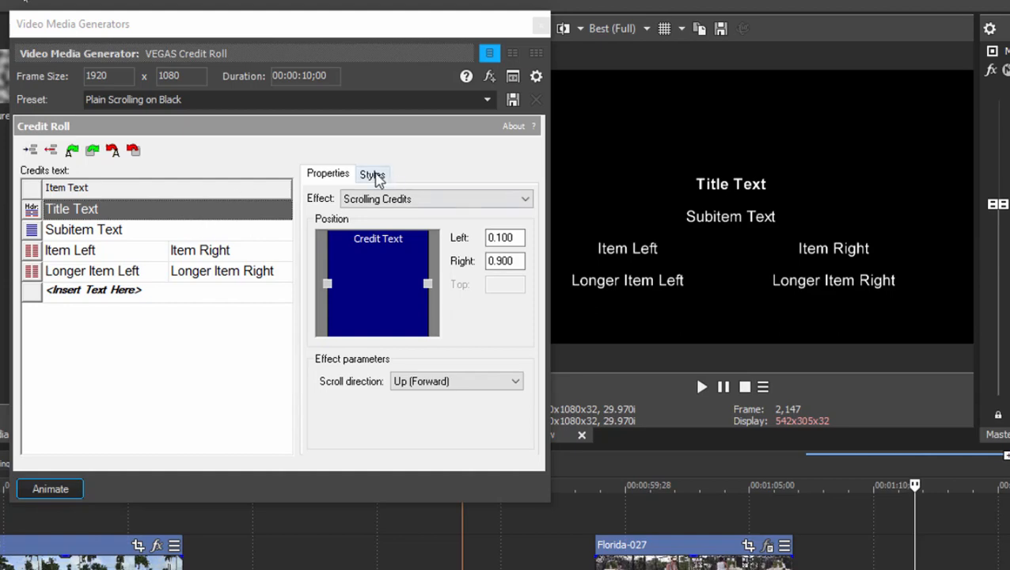
# - Set the credit roll's Header style to size 28 and the Asimov font
pyautogui.click(373, 175)
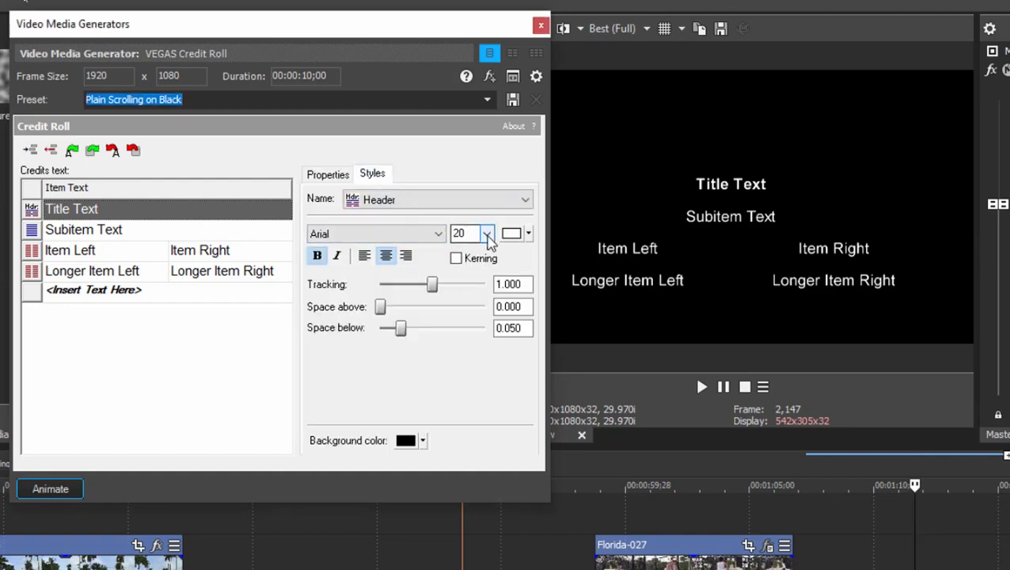
pyautogui.click(487, 233)
pyautogui.click(475, 413)
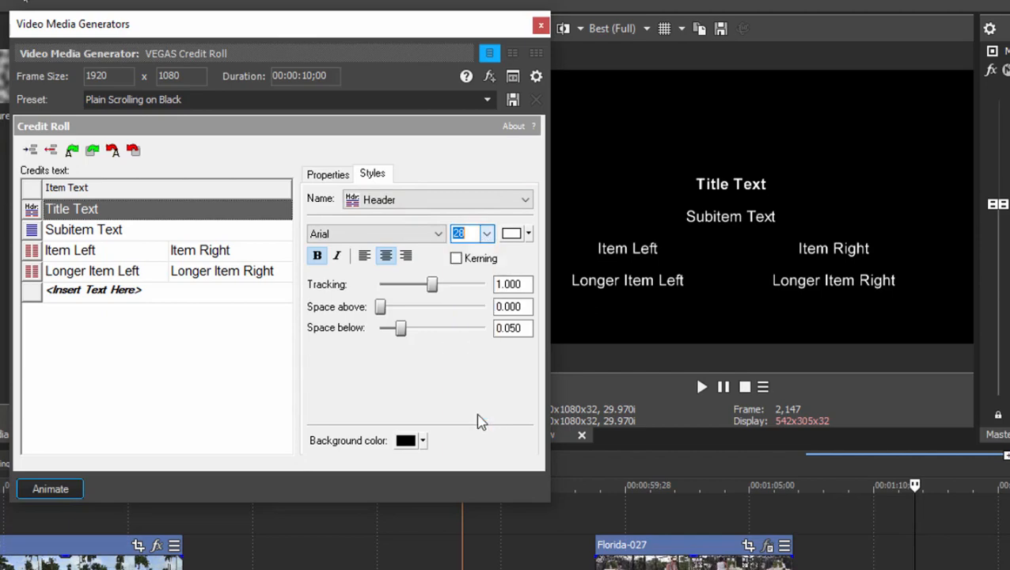
pyautogui.click(435, 234)
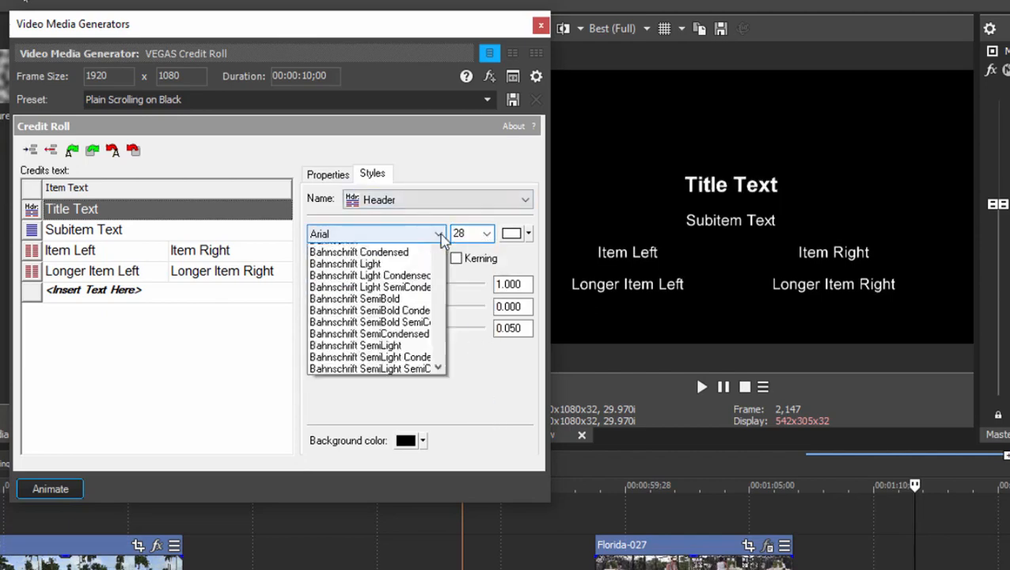
pyautogui.click(404, 369)
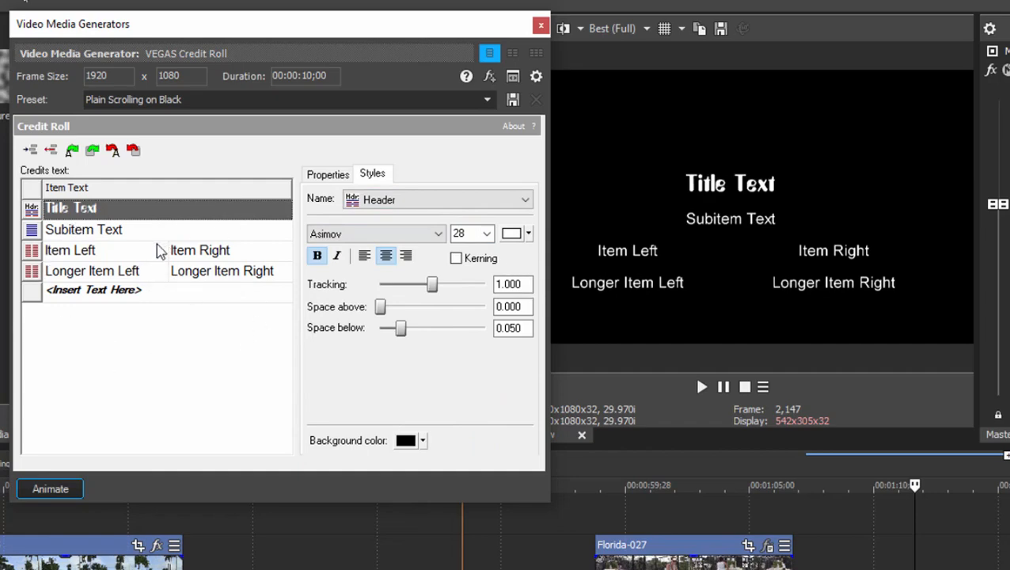
# - Right-align the right side of the Dual Item credit style and connect its two sides with dots
pyautogui.click(137, 255)
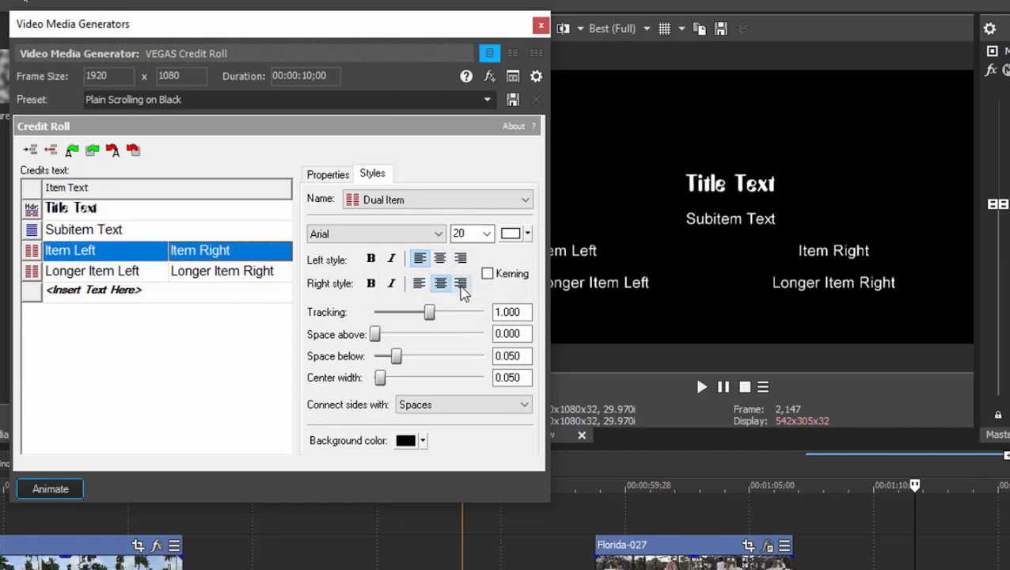
pyautogui.click(461, 283)
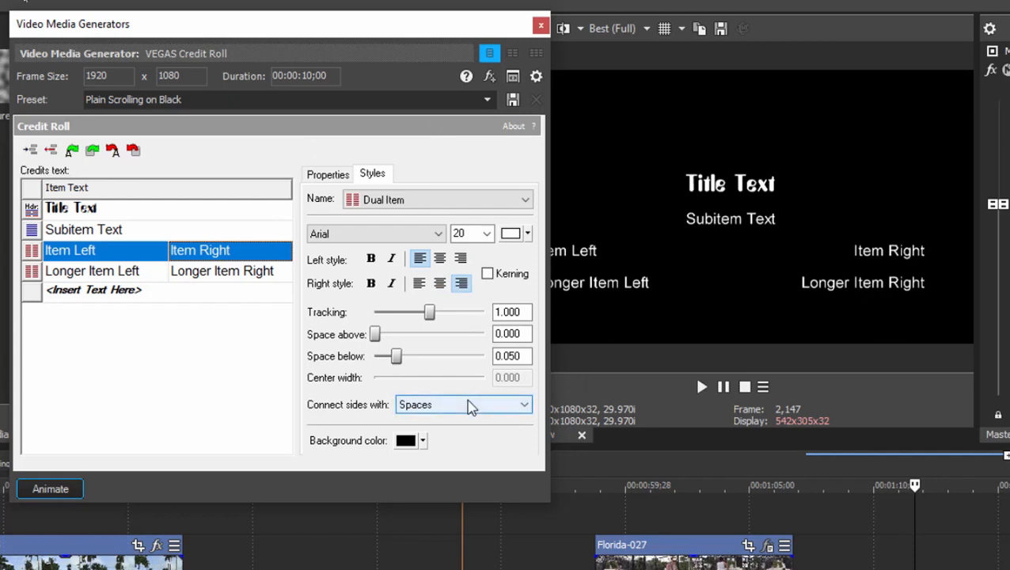
pyautogui.click(467, 405)
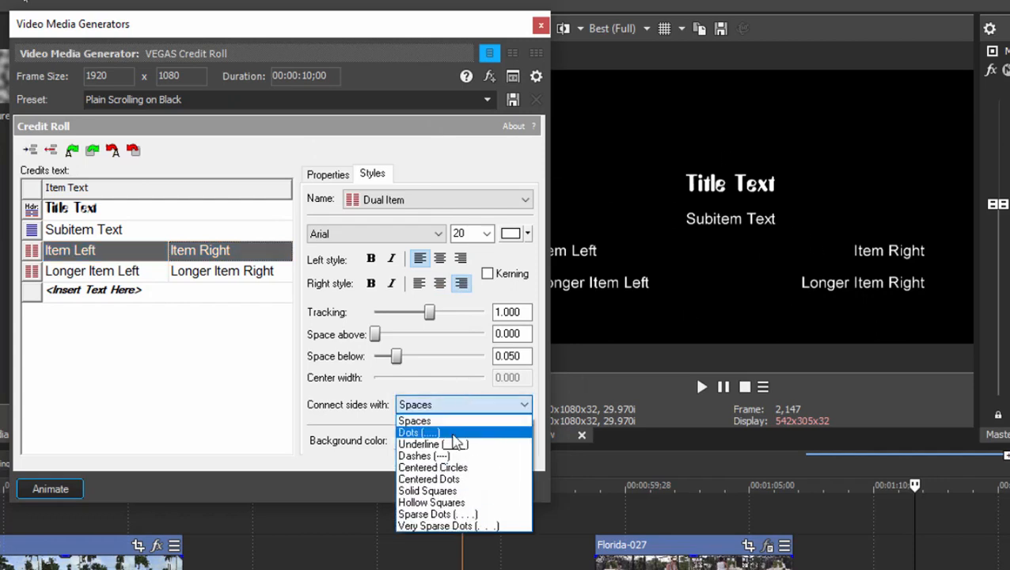
pyautogui.click(462, 432)
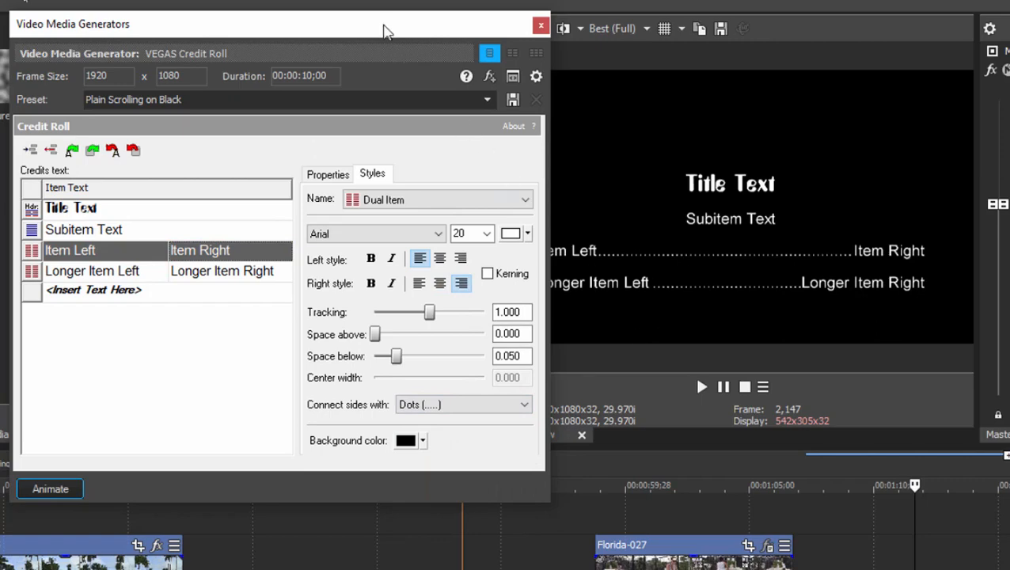
pyautogui.moveTo(364, 27); pyautogui.dragTo(305, 8)
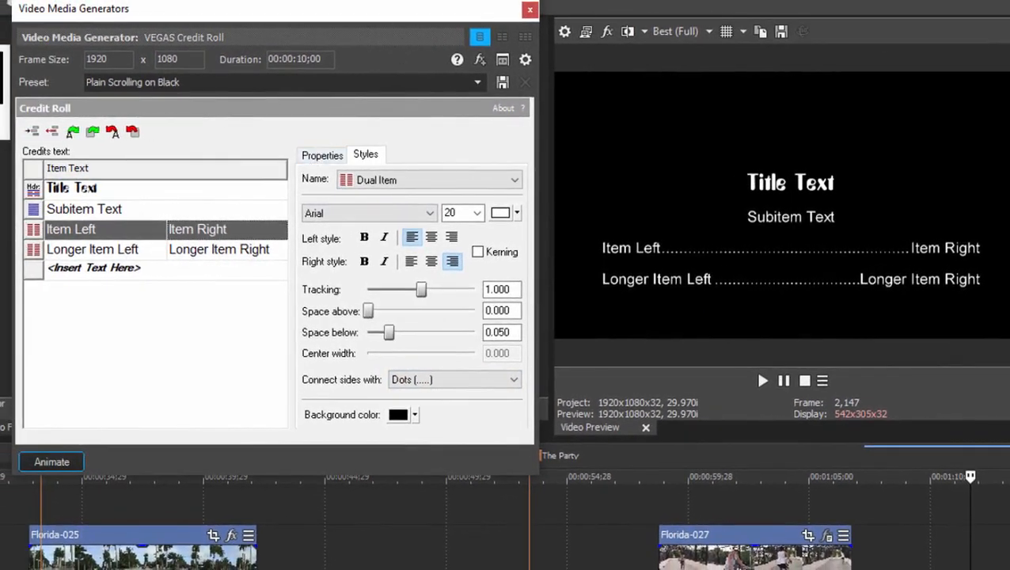
# - Change the credit roll's effect to Timed Sequence and preview it near the start of the credits
pyautogui.click(322, 155)
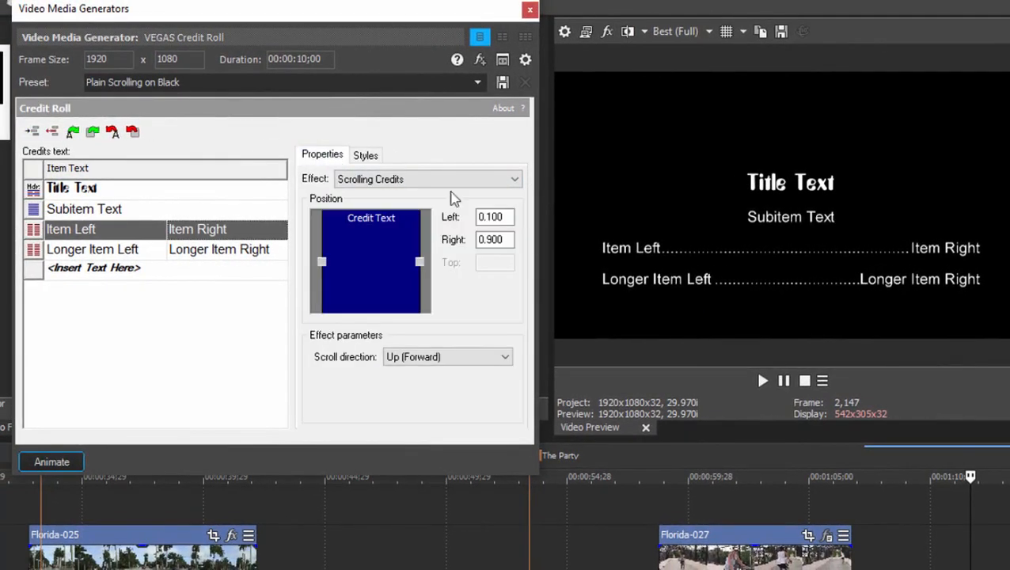
pyautogui.click(515, 180)
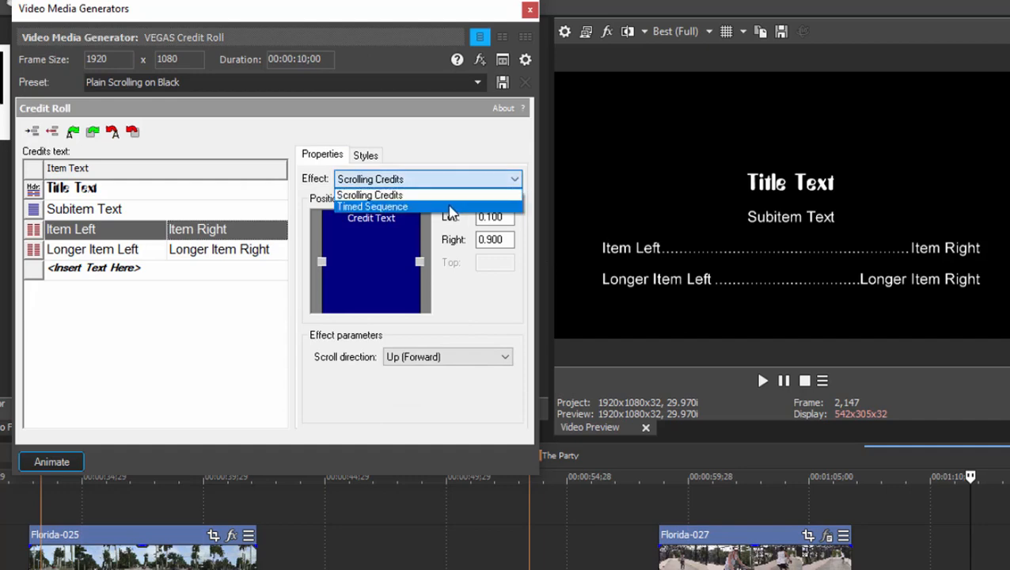
pyautogui.click(373, 207)
pyautogui.click(909, 476)
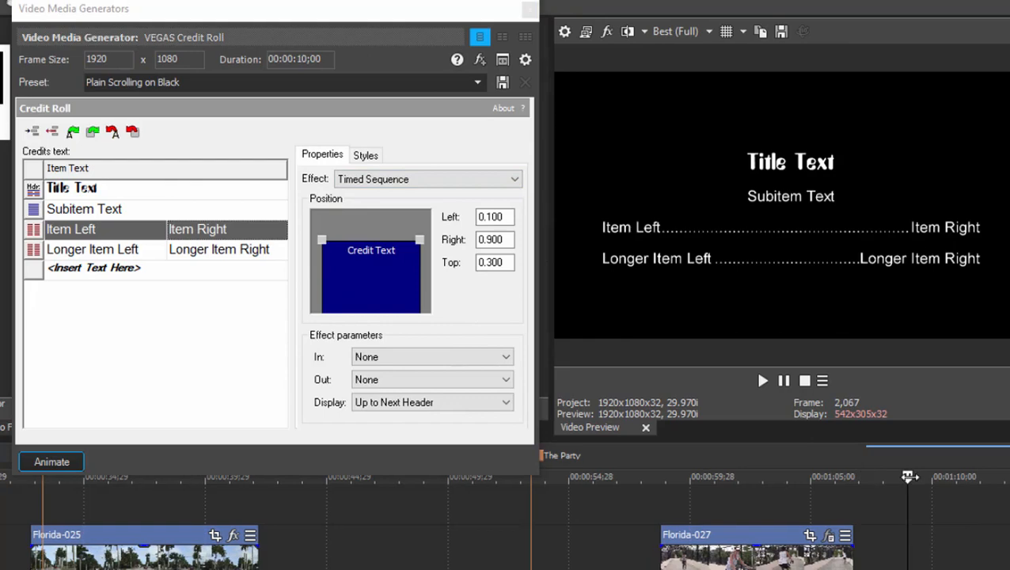